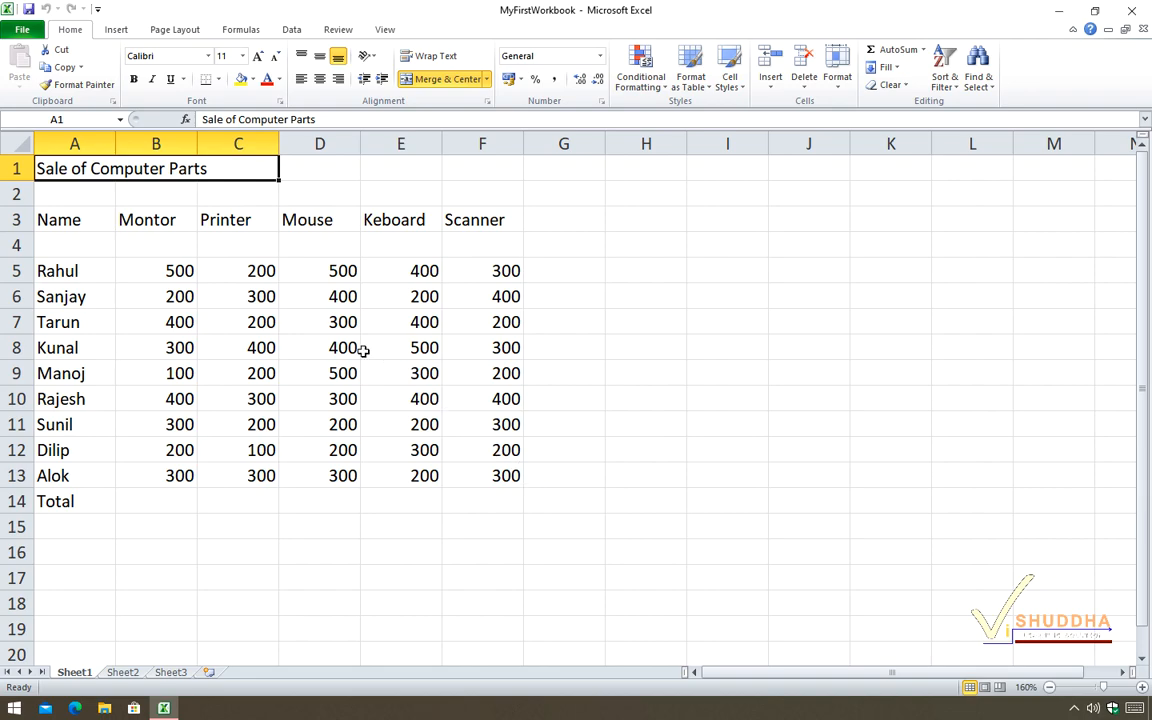
Move the active cell from C3 down to C7, across to E7, and back to B7.
click(242, 220)
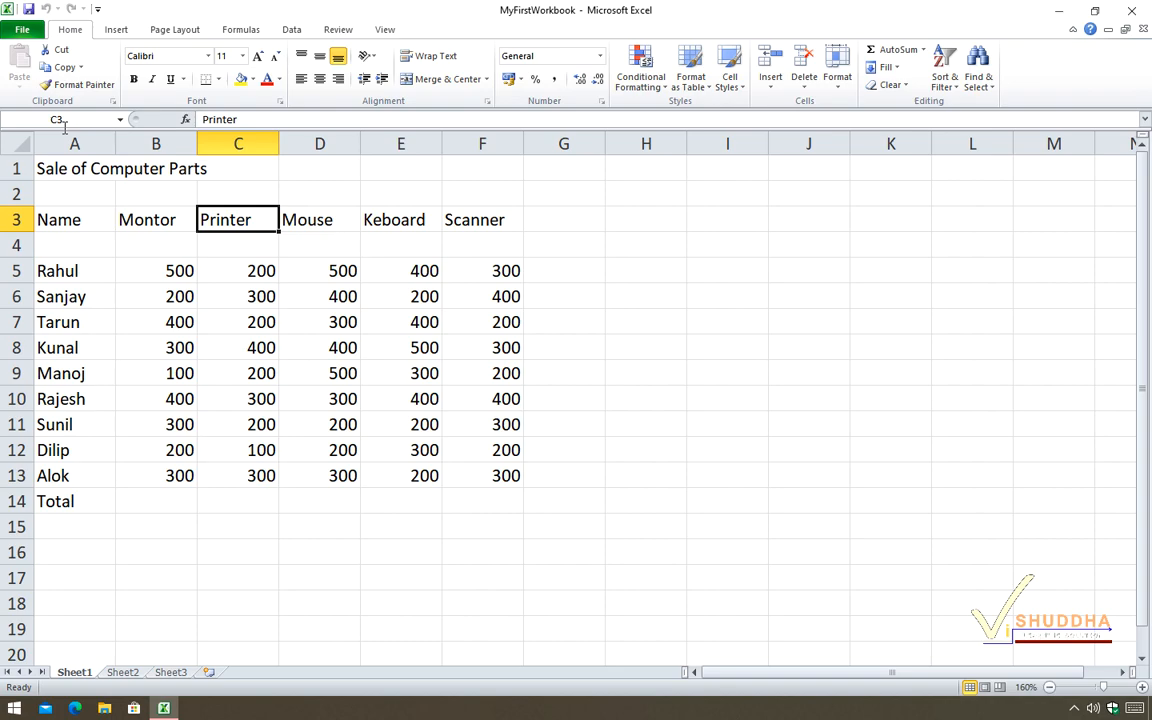
key(Down)
key(Down)
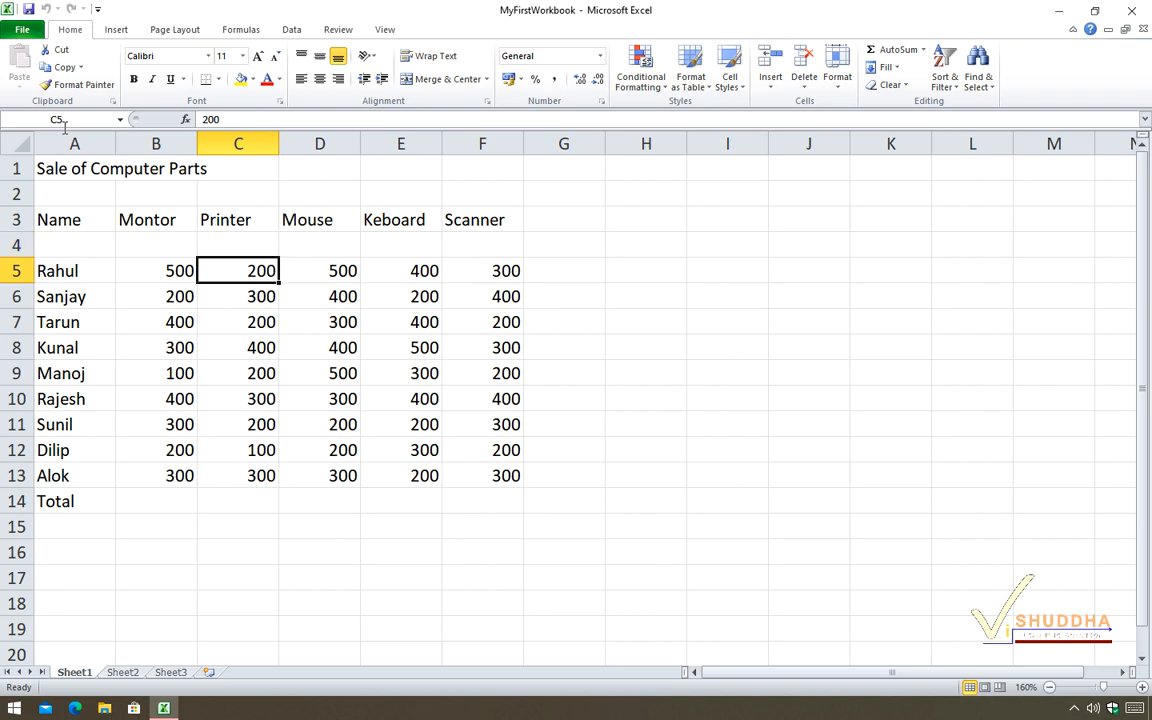
key(Down)
key(Down)
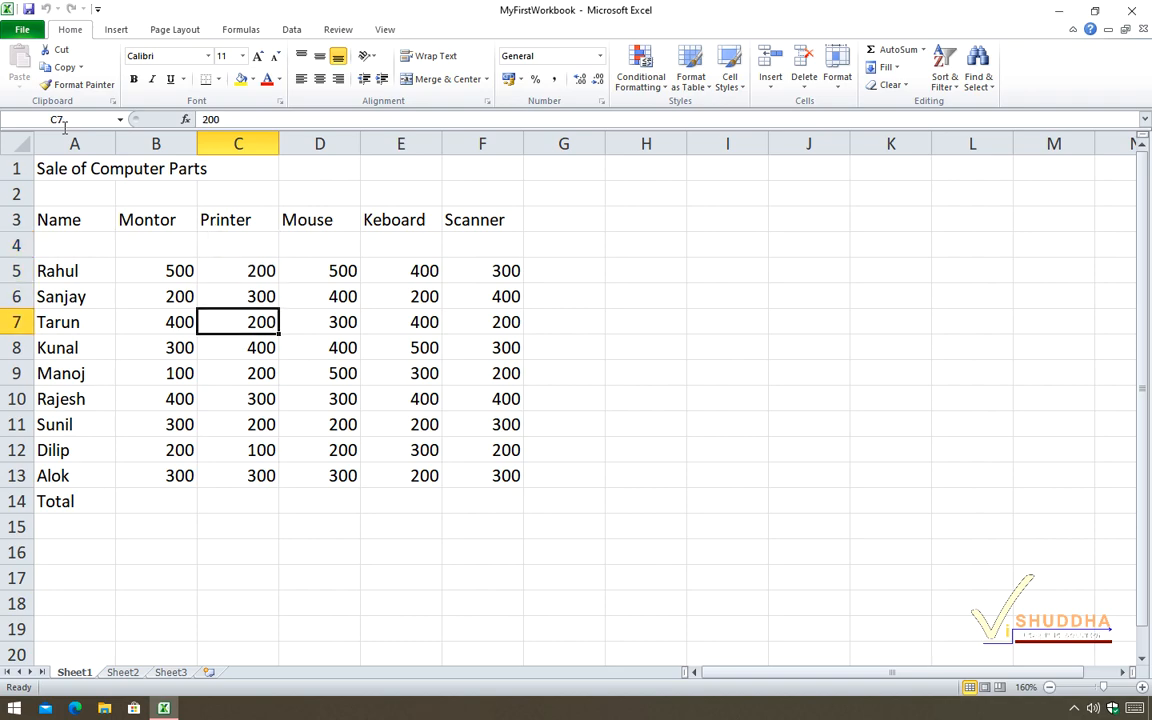
key(Right)
key(Right)
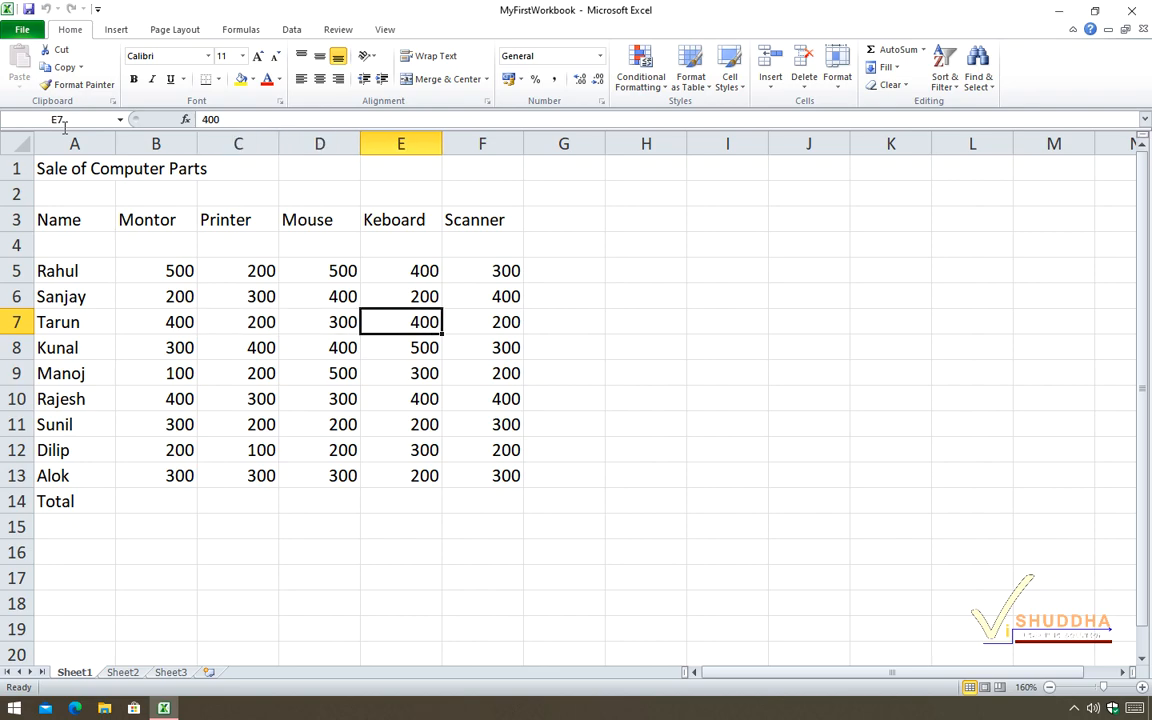
key(Left)
key(Left)
key(Left)
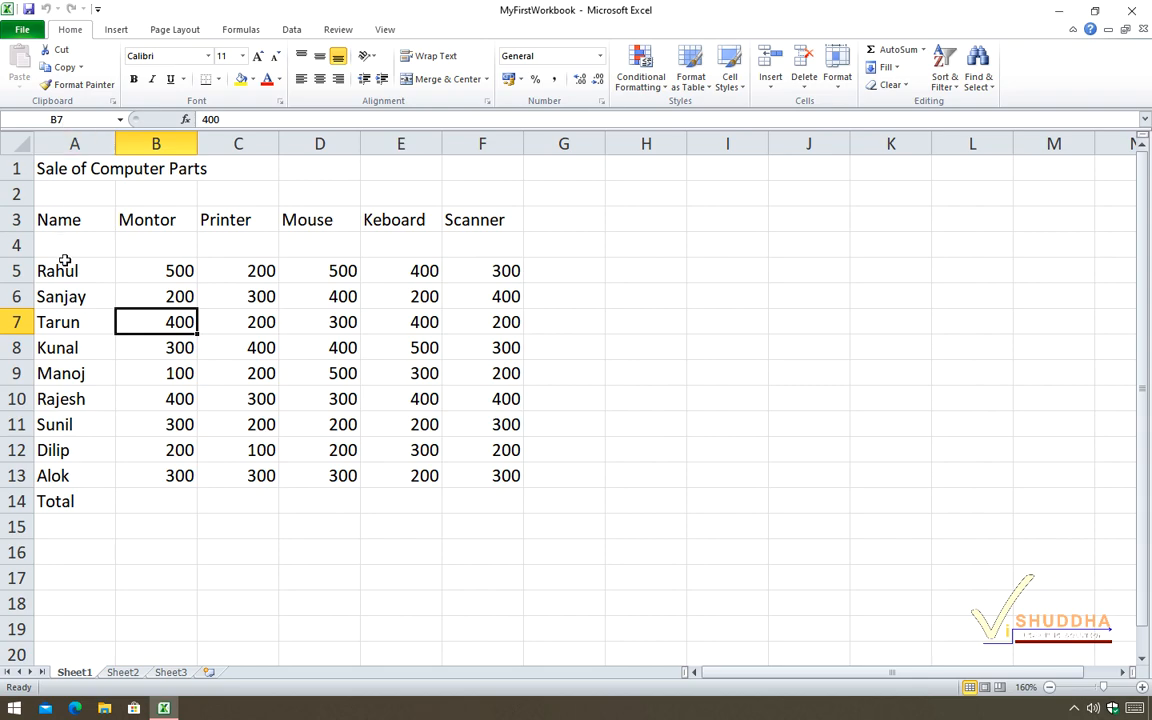
Select the whole of row 7, followed by the whole of column B.
click(16, 321)
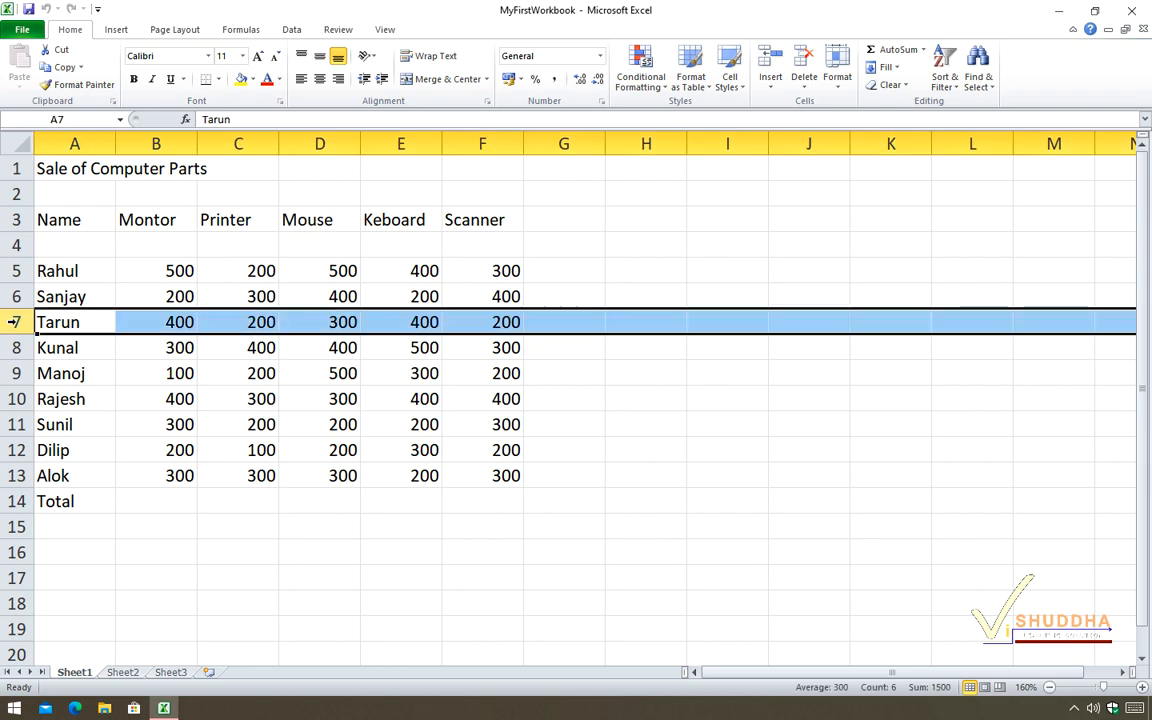
click(164, 143)
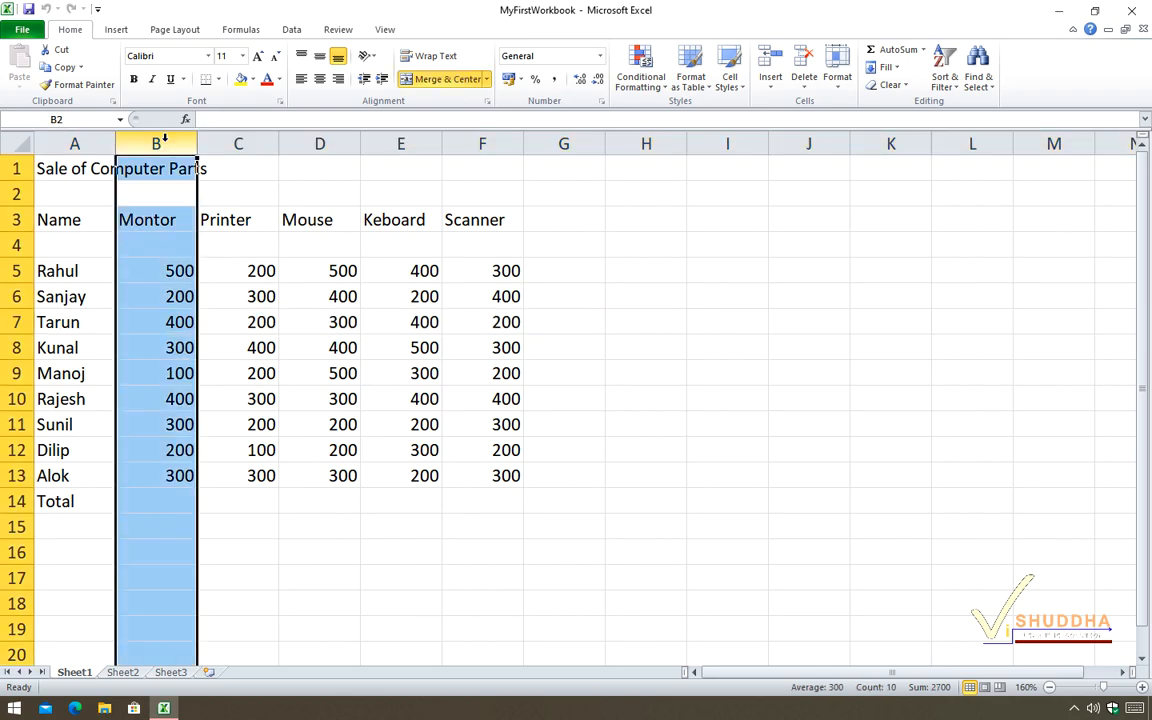
Select the block of cells C7:F10 in the sales table.
click(240, 322)
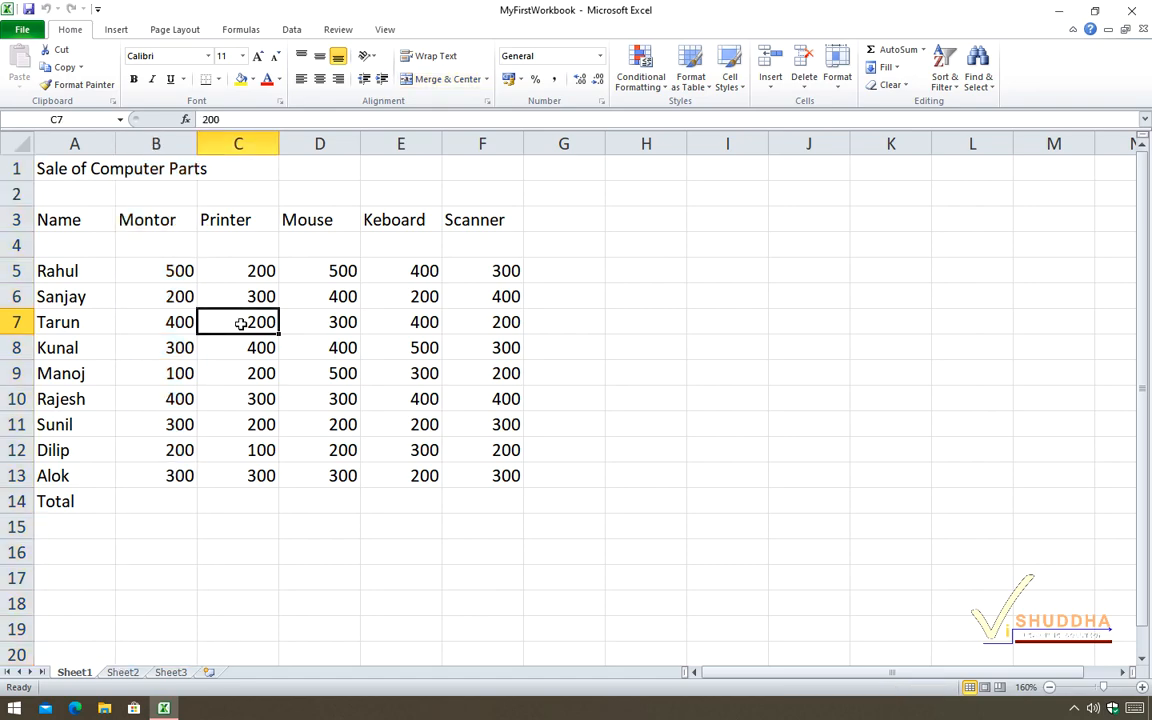
drag(240, 322, 494, 408)
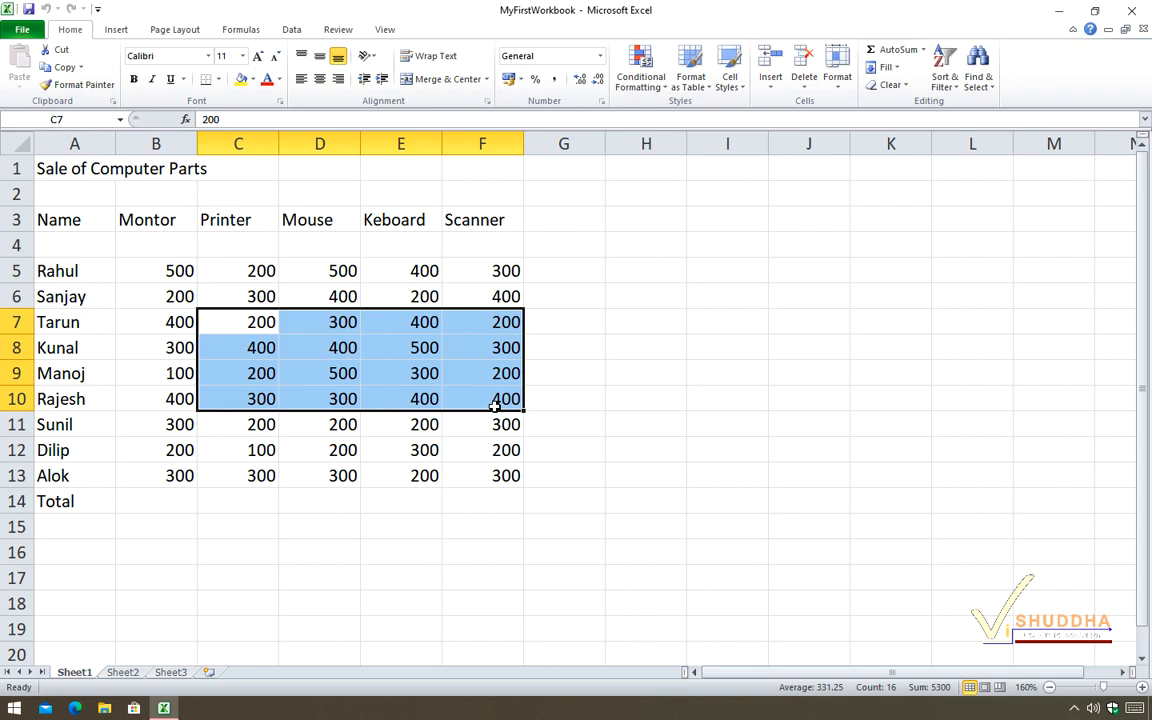
Starting from B7, extend the selection one cell to C7, reverse it to A7, and shrink it back to B7.
key(Left)
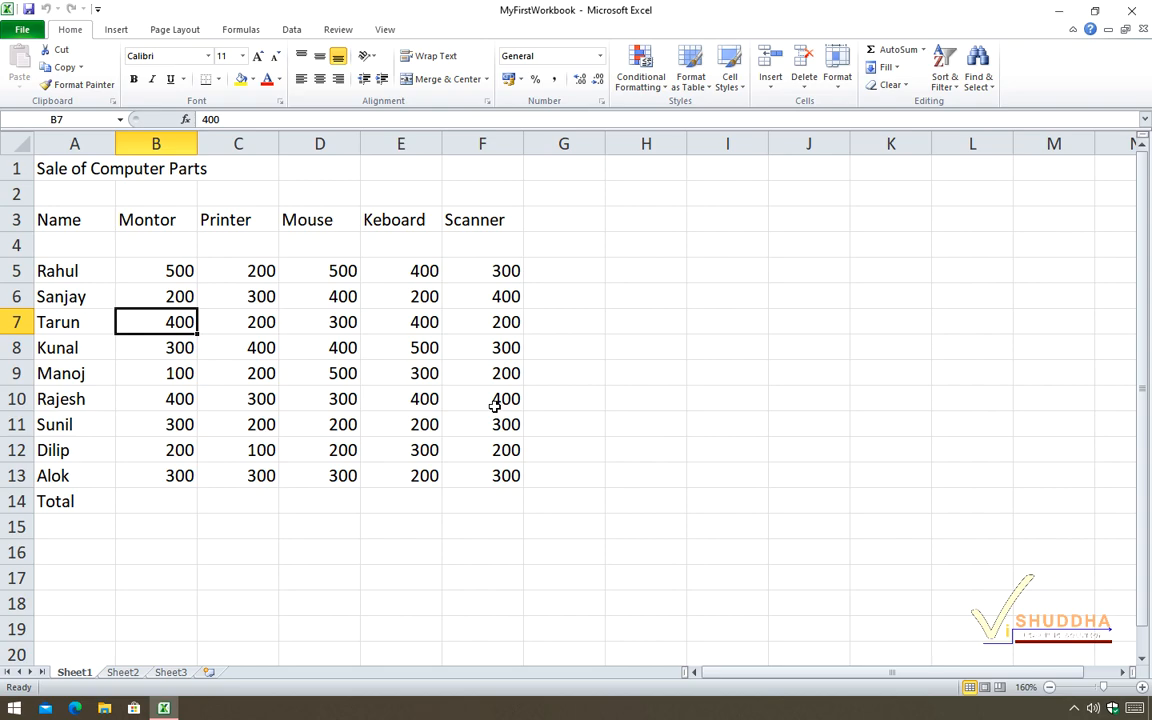
key(shift+Right)
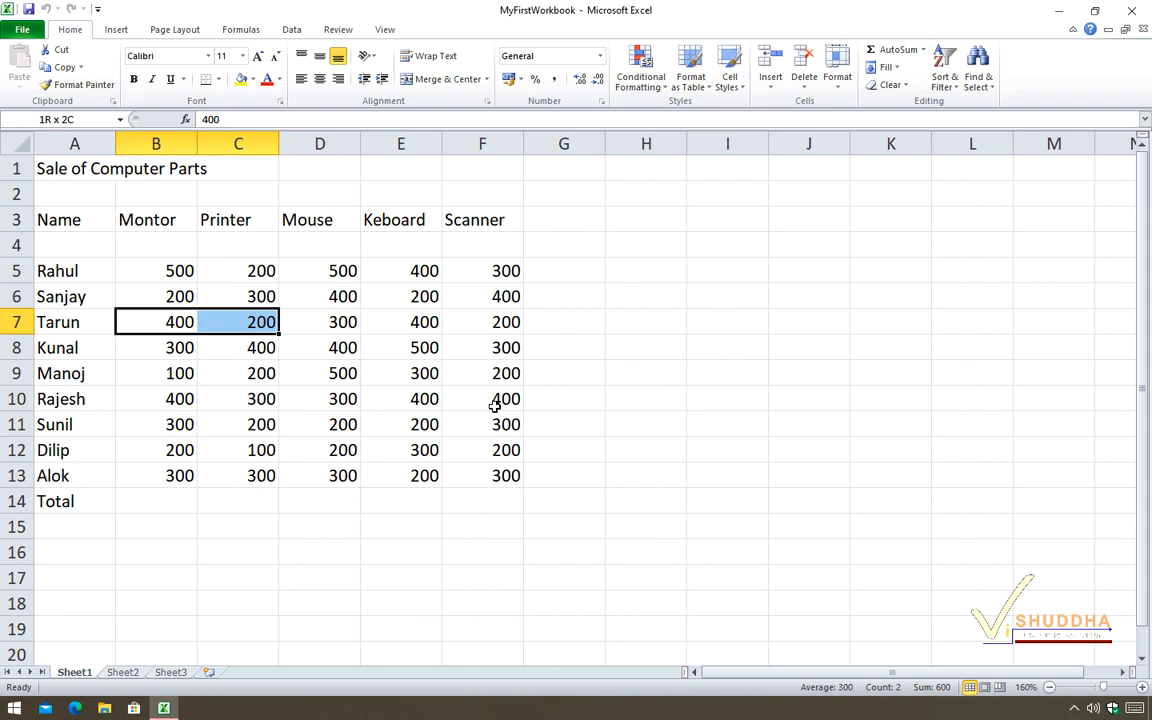
key(shift+Left)
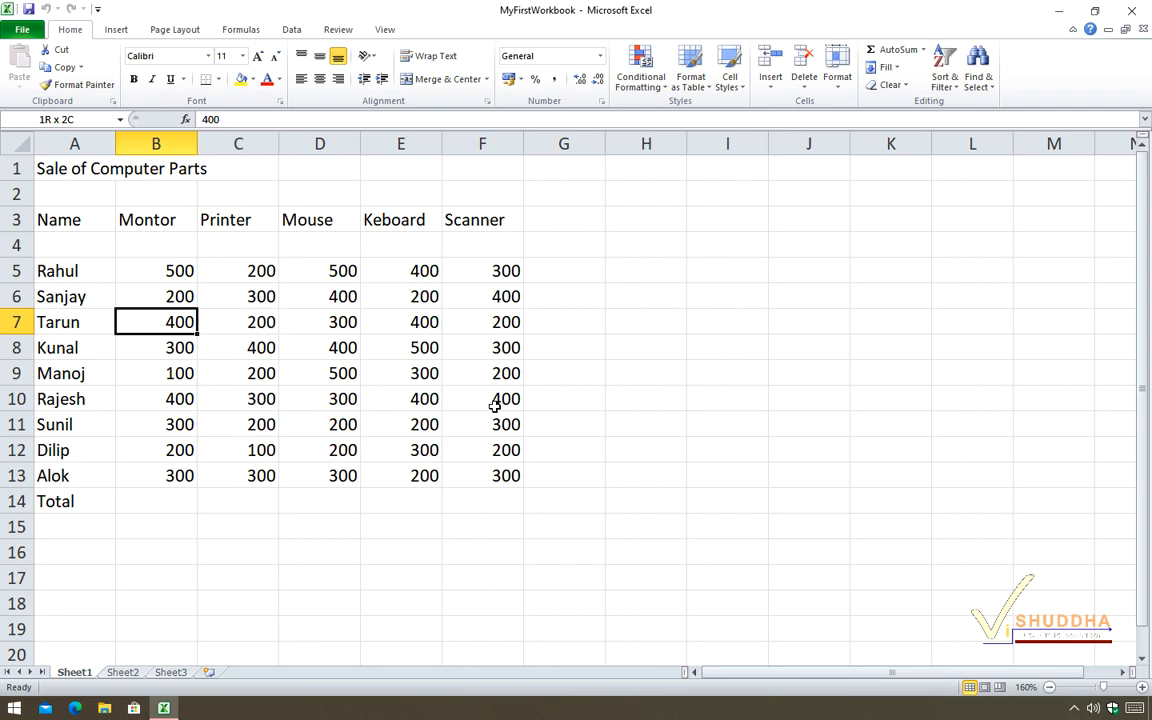
key(shift+Left)
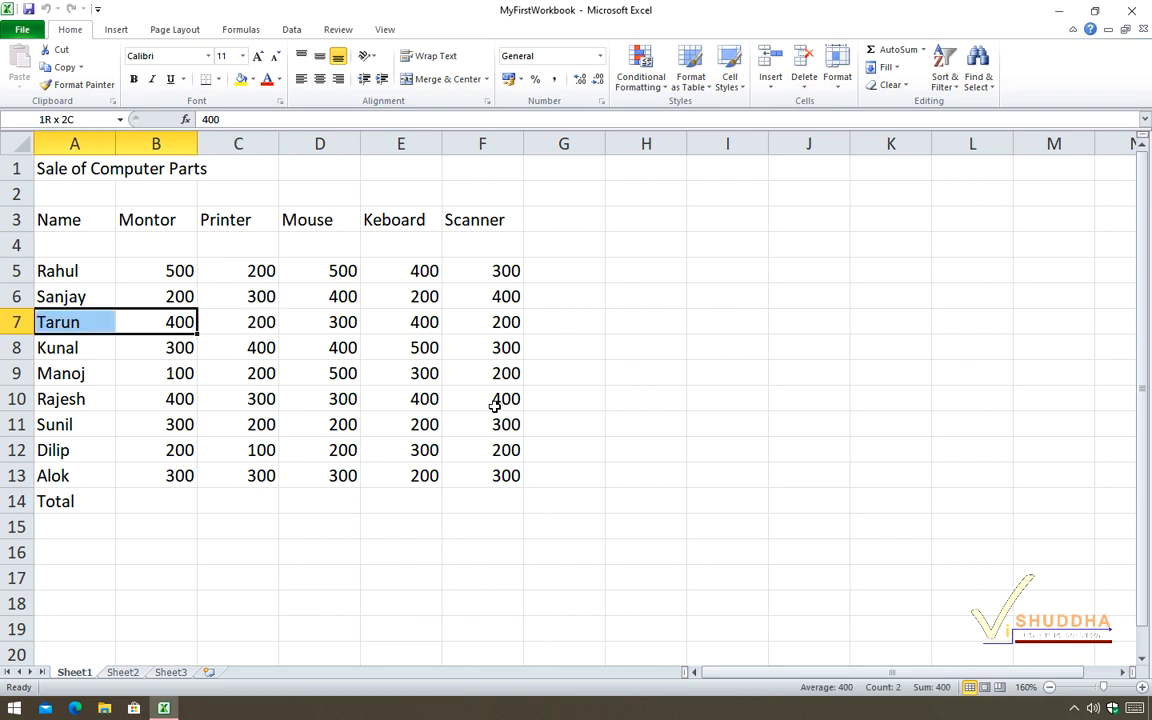
key(shift+Right)
Extend the selection from B7 down to B10, and reverse it upward to cover B5:B7.
key(shift+Down)
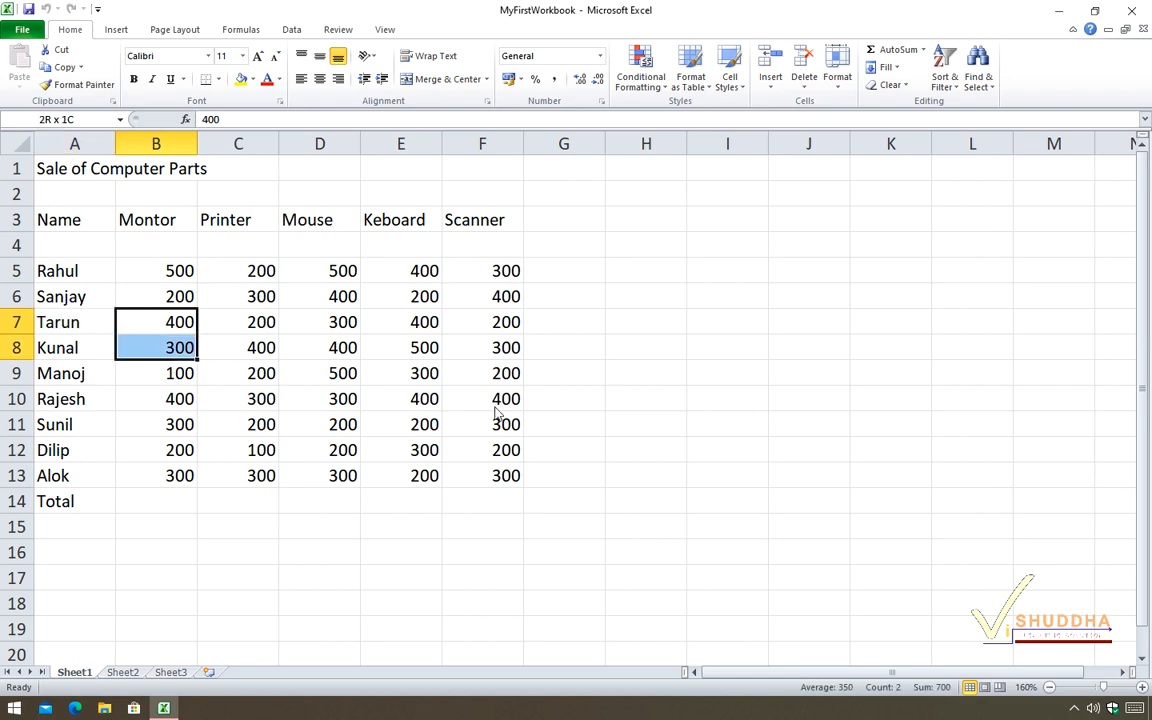
key(shift+Down)
key(shift+Down)
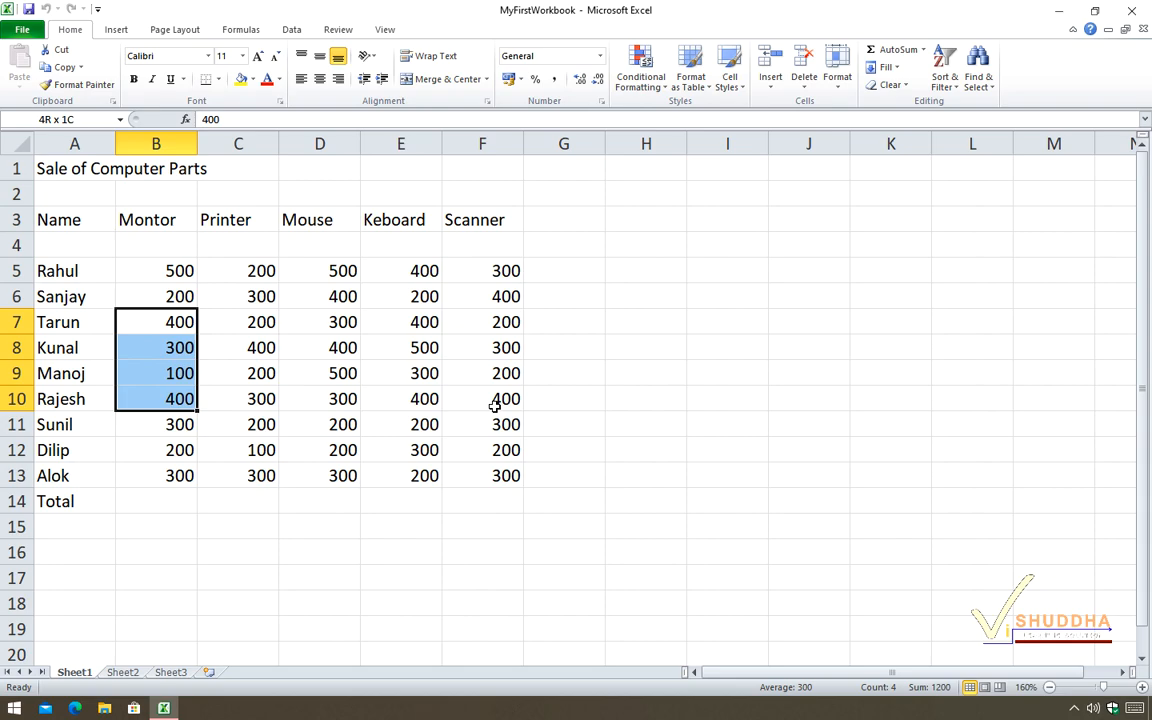
key(shift+Up)
key(shift+Up)
key(shift+Up)
key(shift+Up)
key(shift+Up)
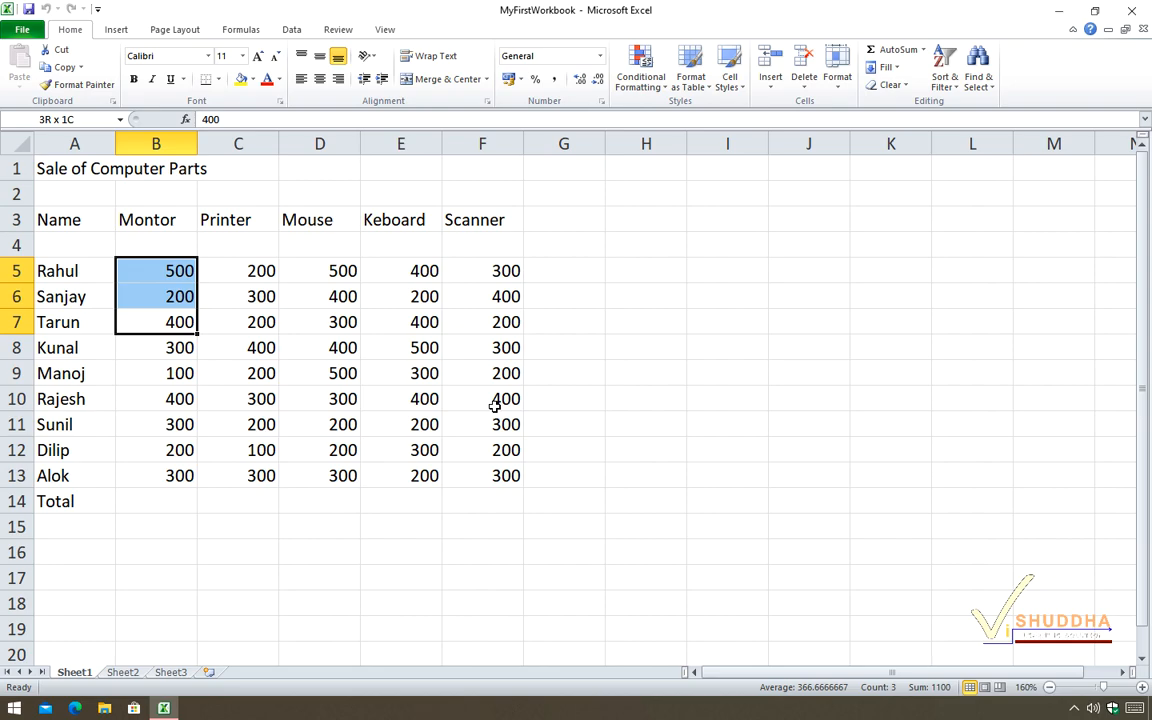
Widen the selection to B5:F7 and add the separate range B10:F11 to it.
key(shift+Right)
key(shift+Right)
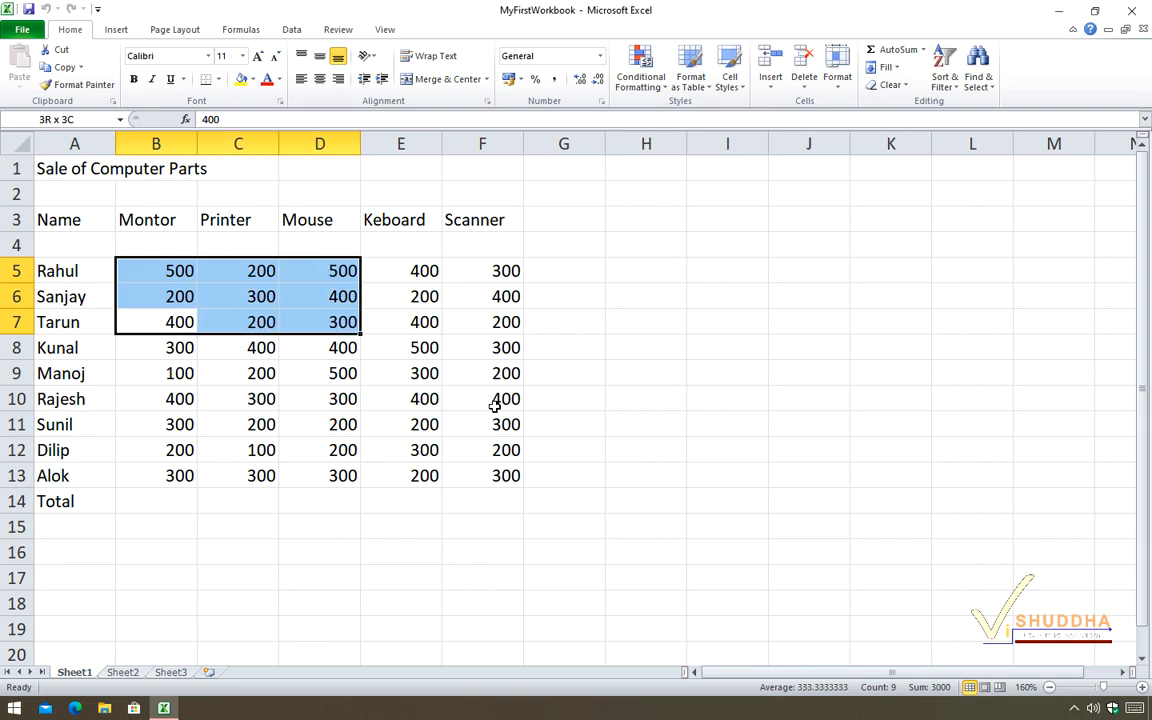
key(shift+Right)
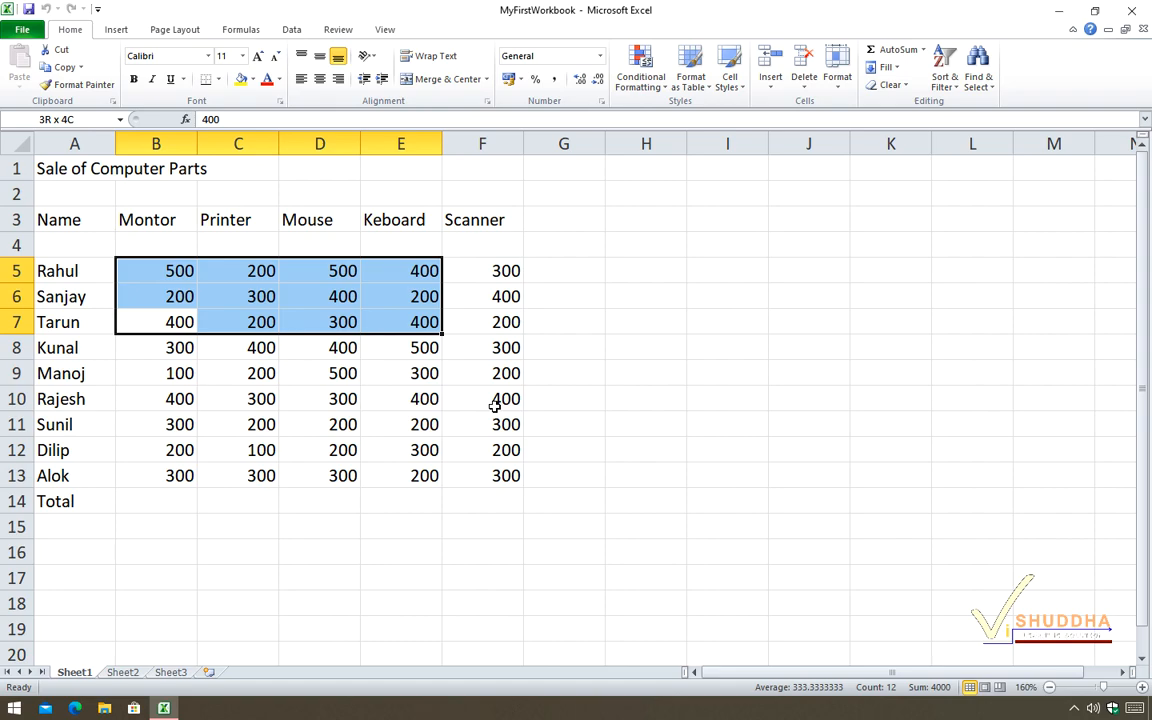
key(shift+Right)
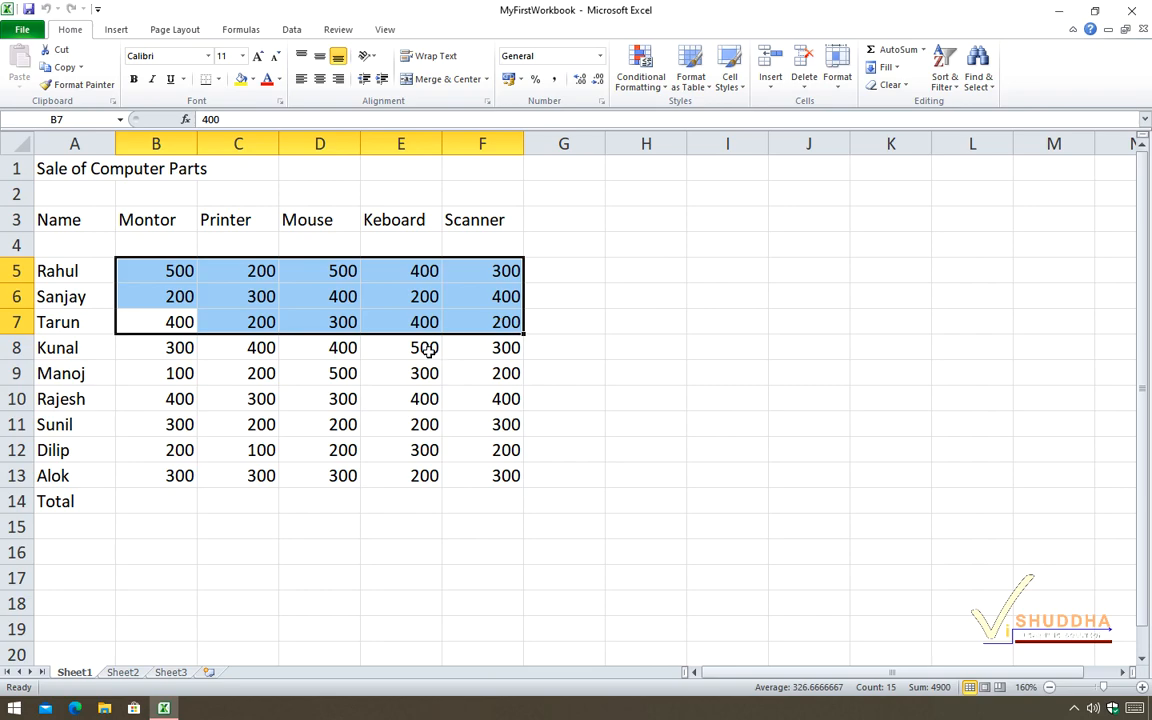
ctrl+click(148, 401)
drag(148, 401, 493, 425)
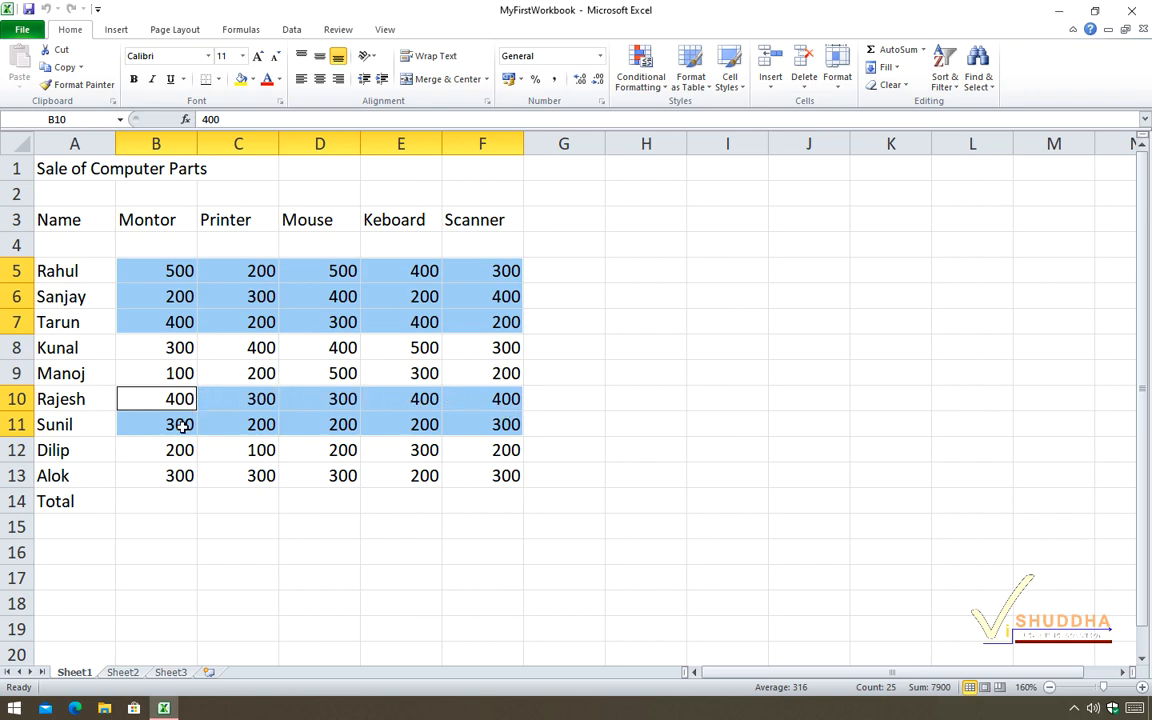
Select the range C5:E10 by marking C5 as its first cell and E10 as its last.
click(89, 275)
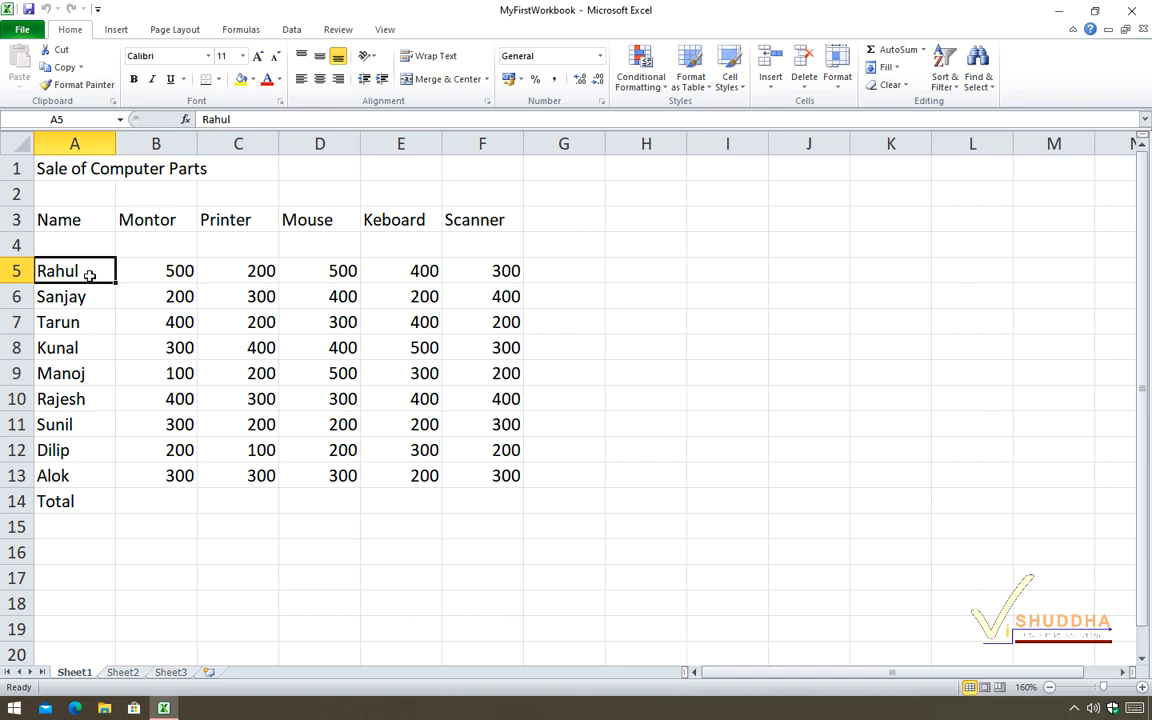
click(227, 271)
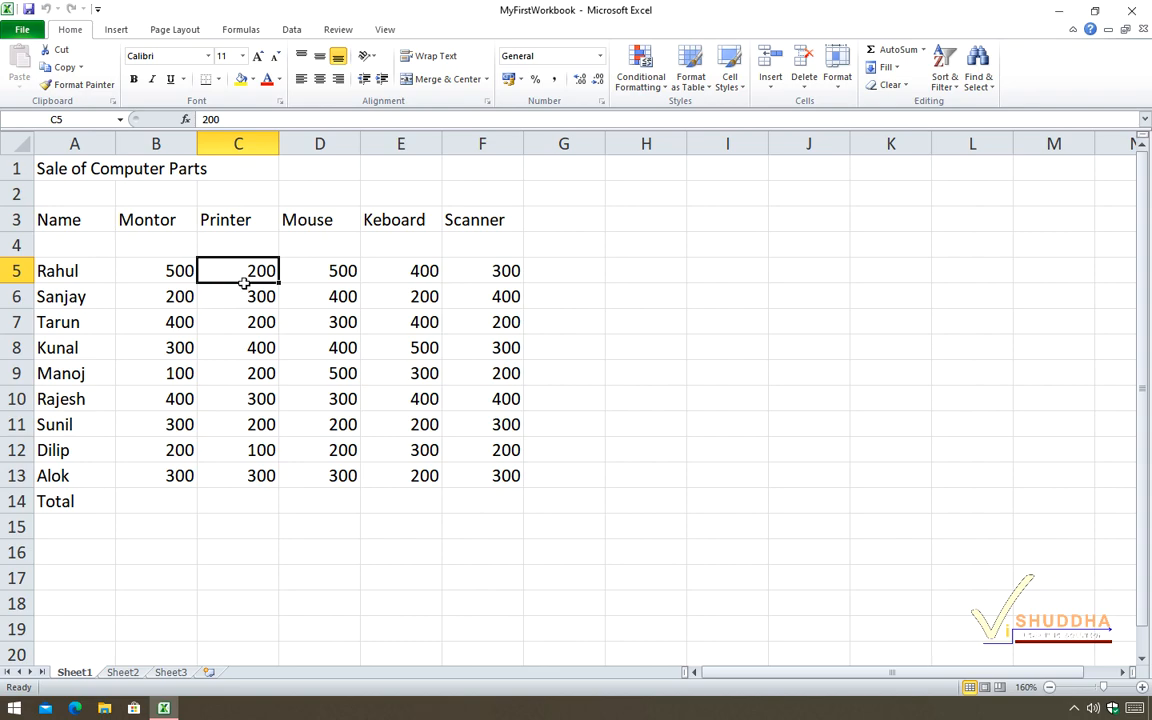
shift+click(394, 398)
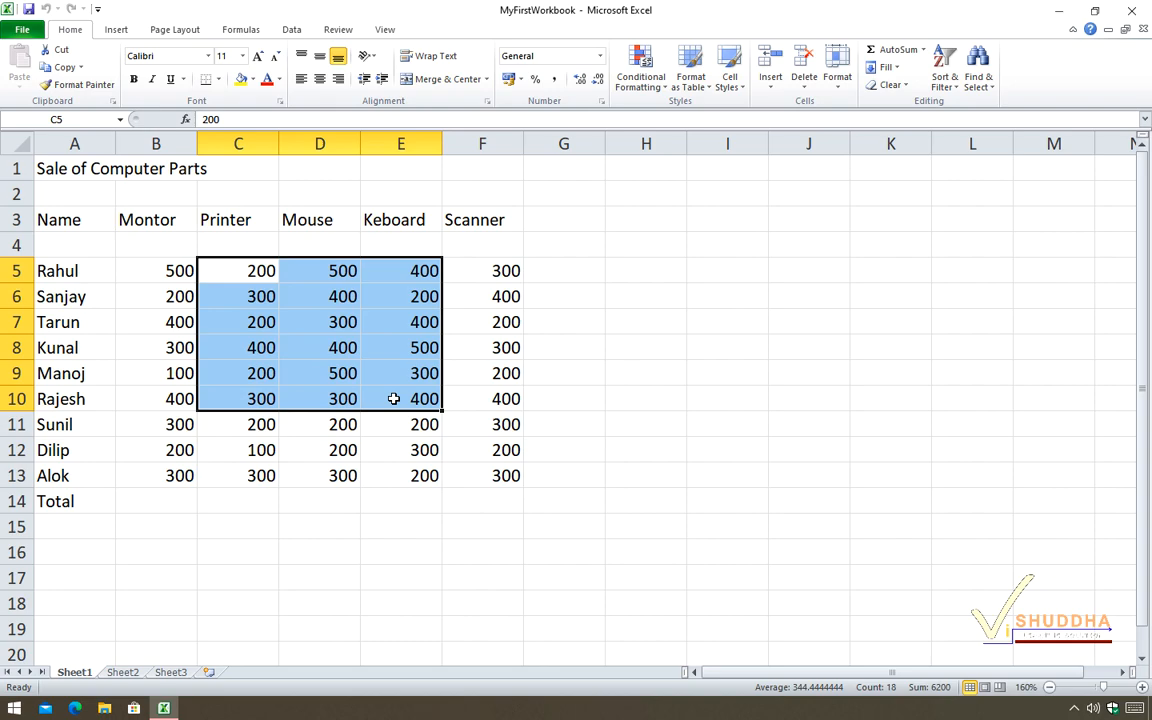
Correct the spelling of the column heading in B3 to "Monitor".
click(173, 220)
double_click(175, 220)
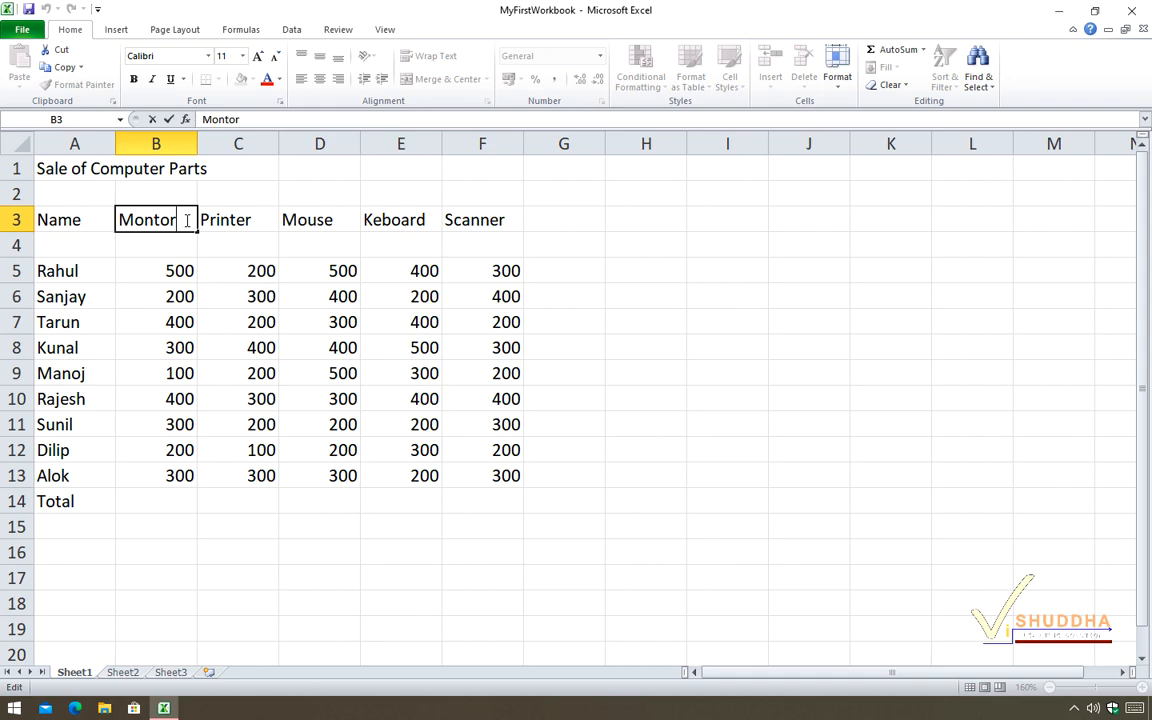
key(Left)
key(Left)
key(Left)
text(i)
key(Return)
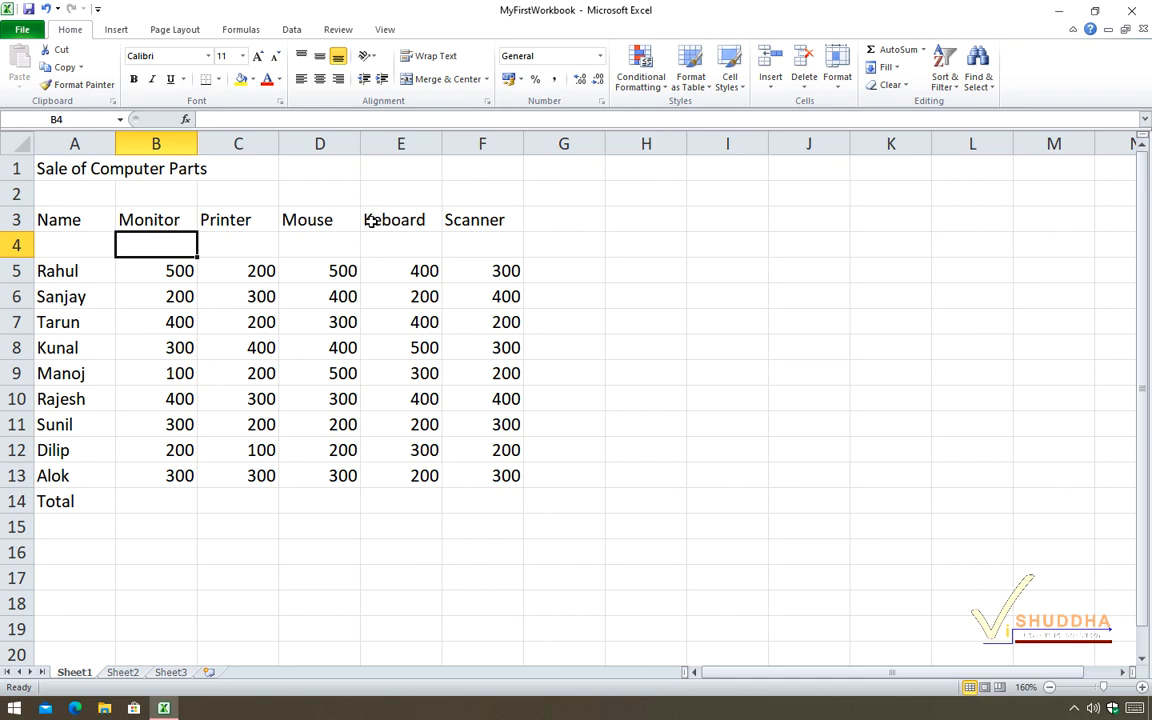
Correct the spelling of the column heading in E3 to "Keyboard".
click(417, 220)
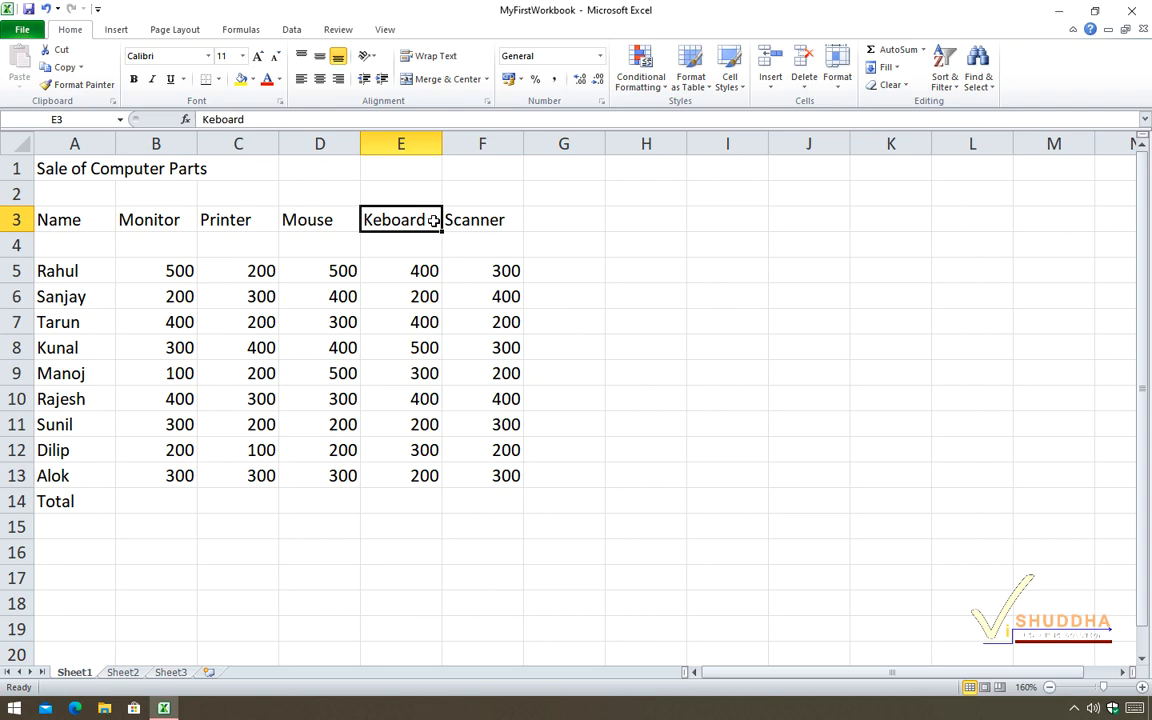
double_click(432, 220)
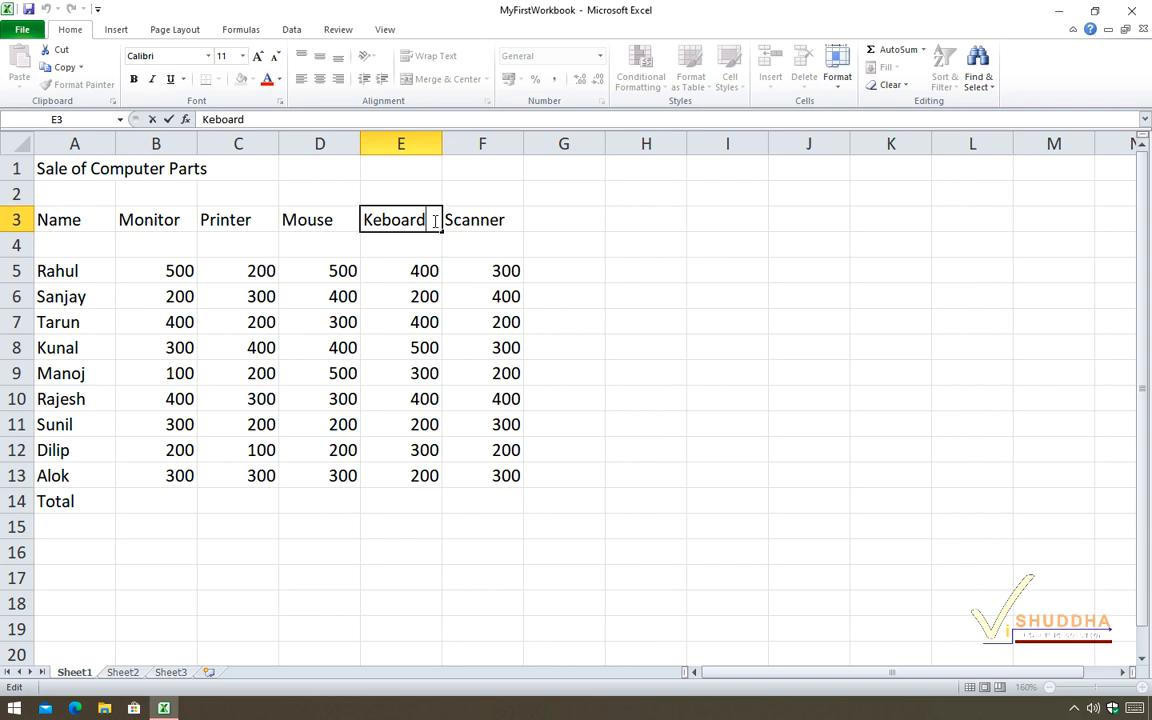
key(Left)
key(Left)
key(Left)
key(Left)
key(Left)
text(y)
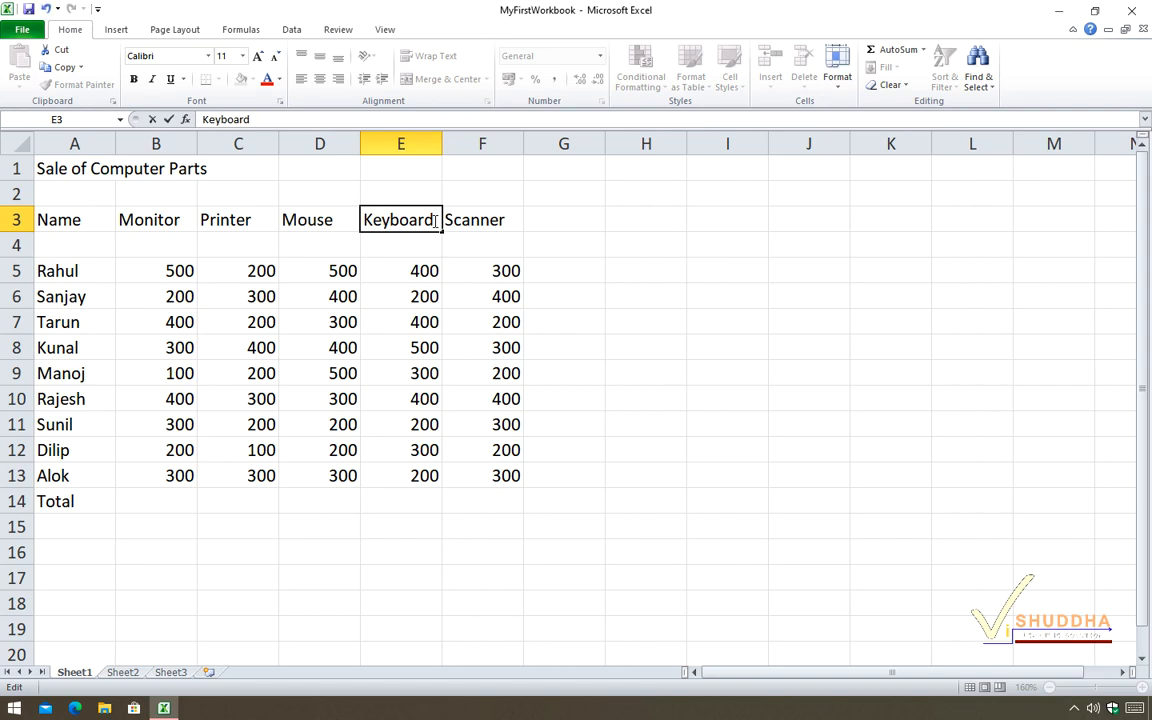
key(Return)
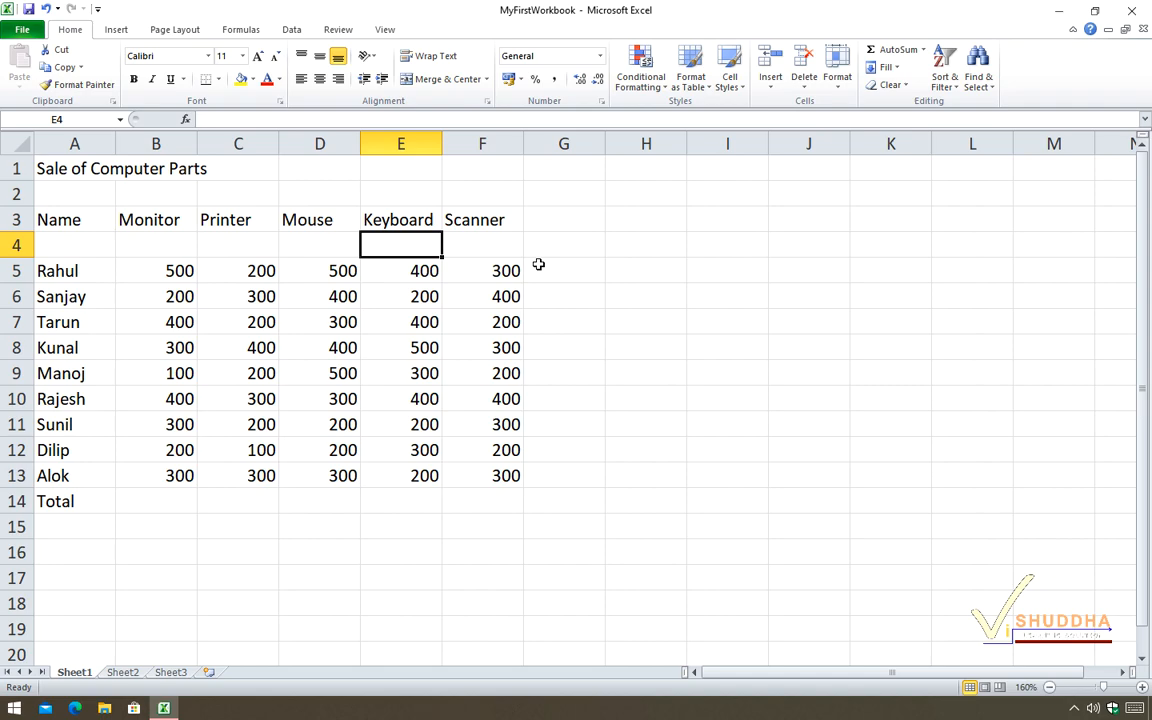
Change the title in A1 to "Purchase of Computer Parts" and reselect the title cell.
double_click(148, 169)
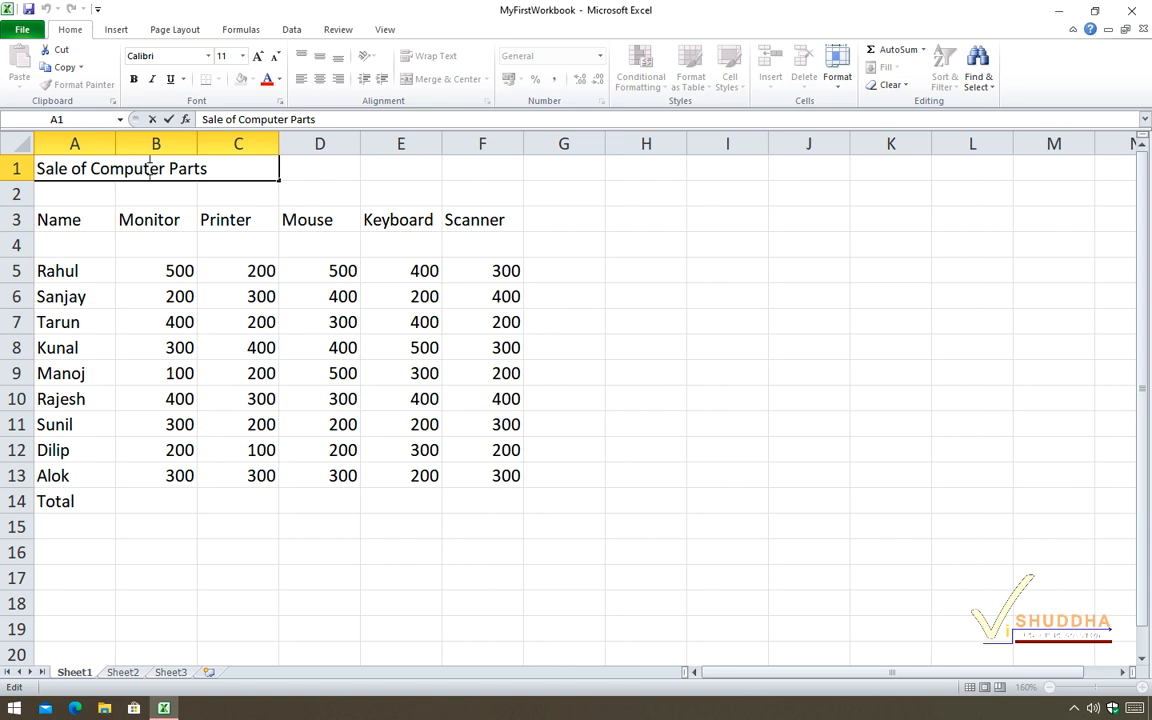
key(Left)
key(Left)
key(Left)
key(Left)
key(Left)
key(Left)
key(Left)
key(Left)
key(BackSpace)
key(BackSpace)
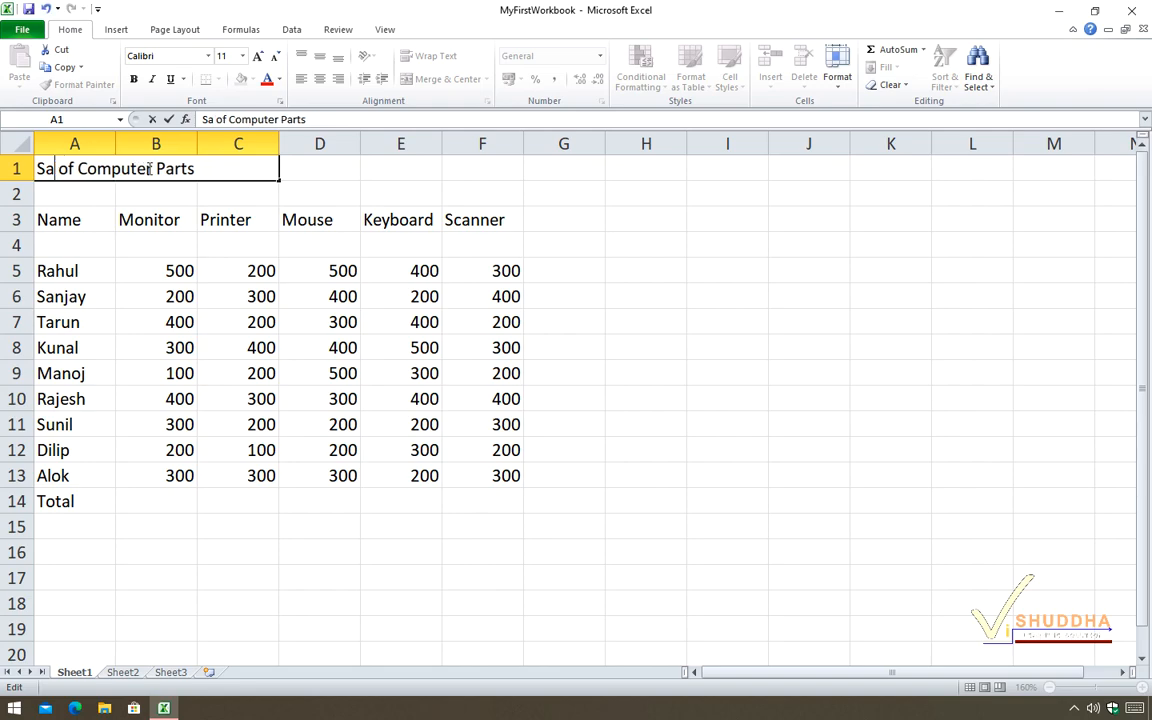
key(Home)
key(Delete)
key(Delete)
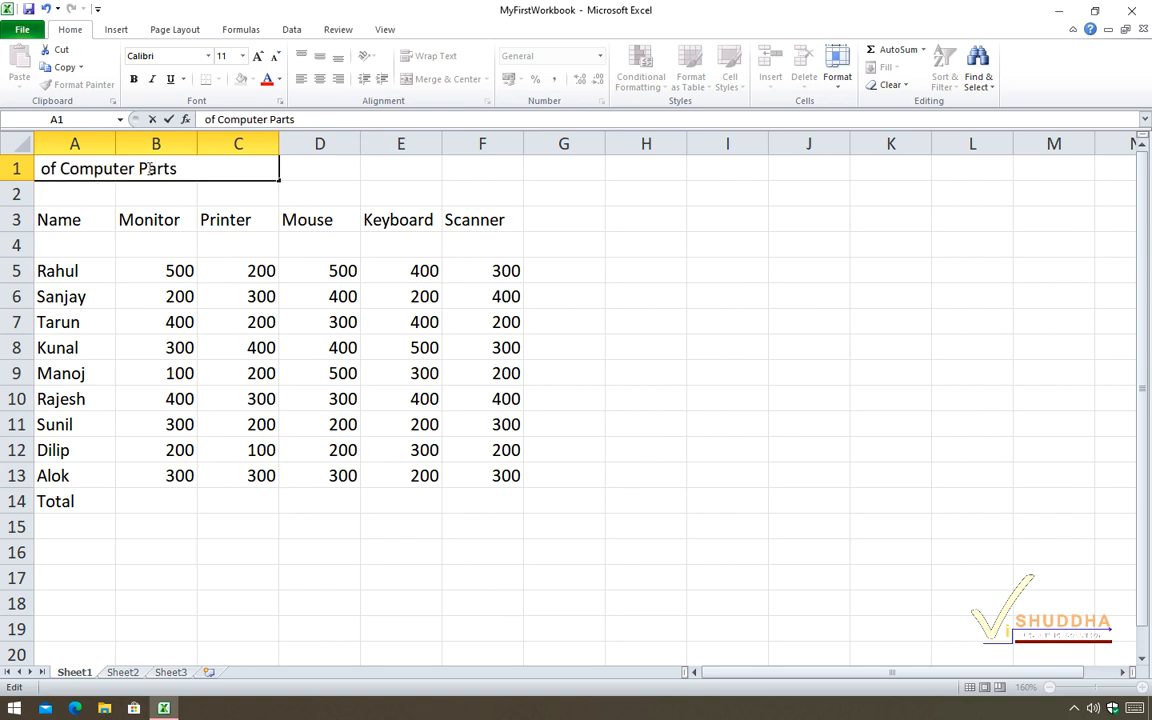
text(Purchase)
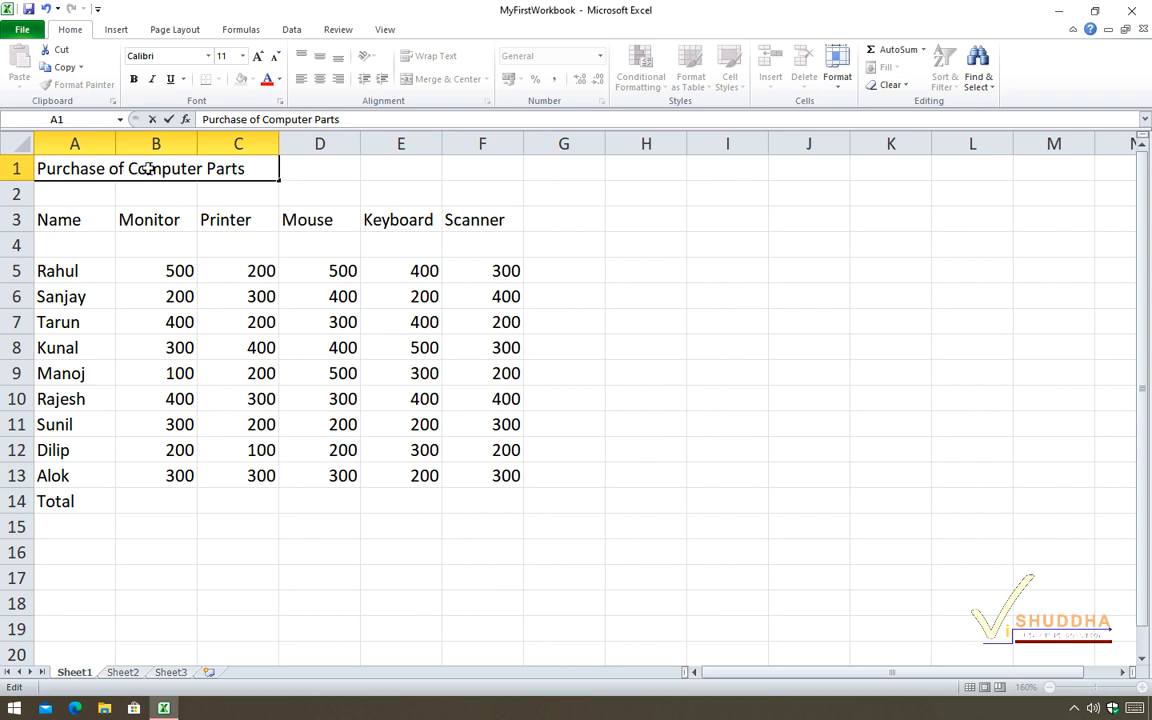
key(Return)
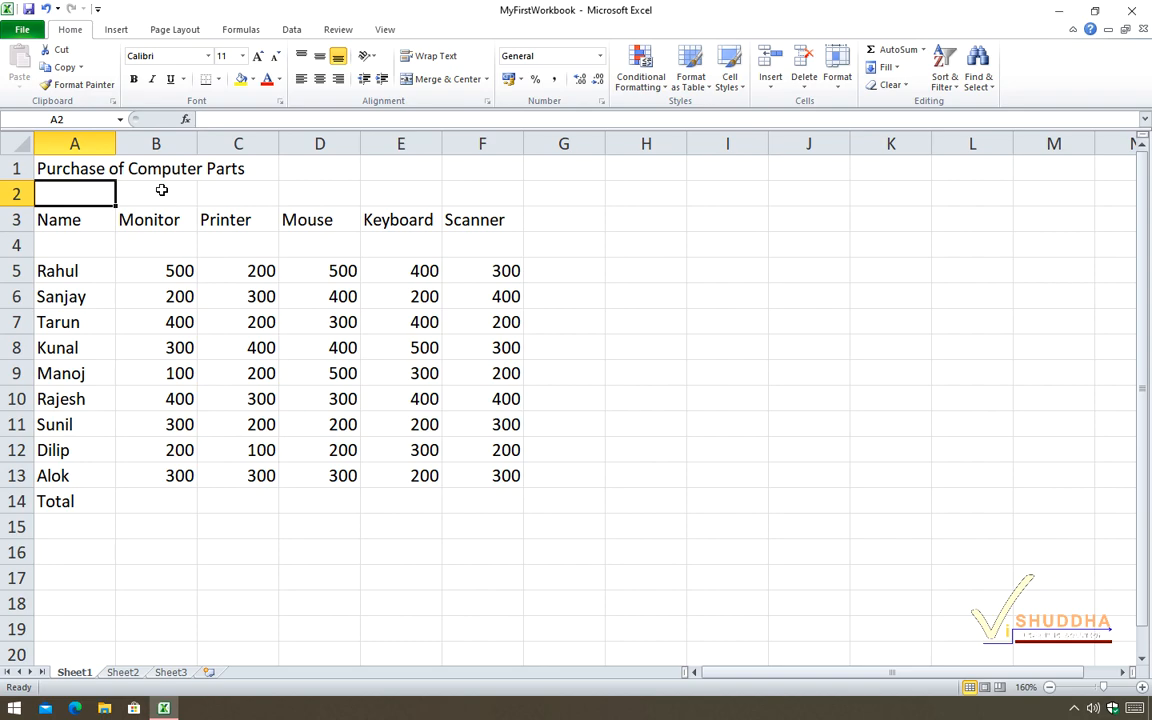
click(143, 163)
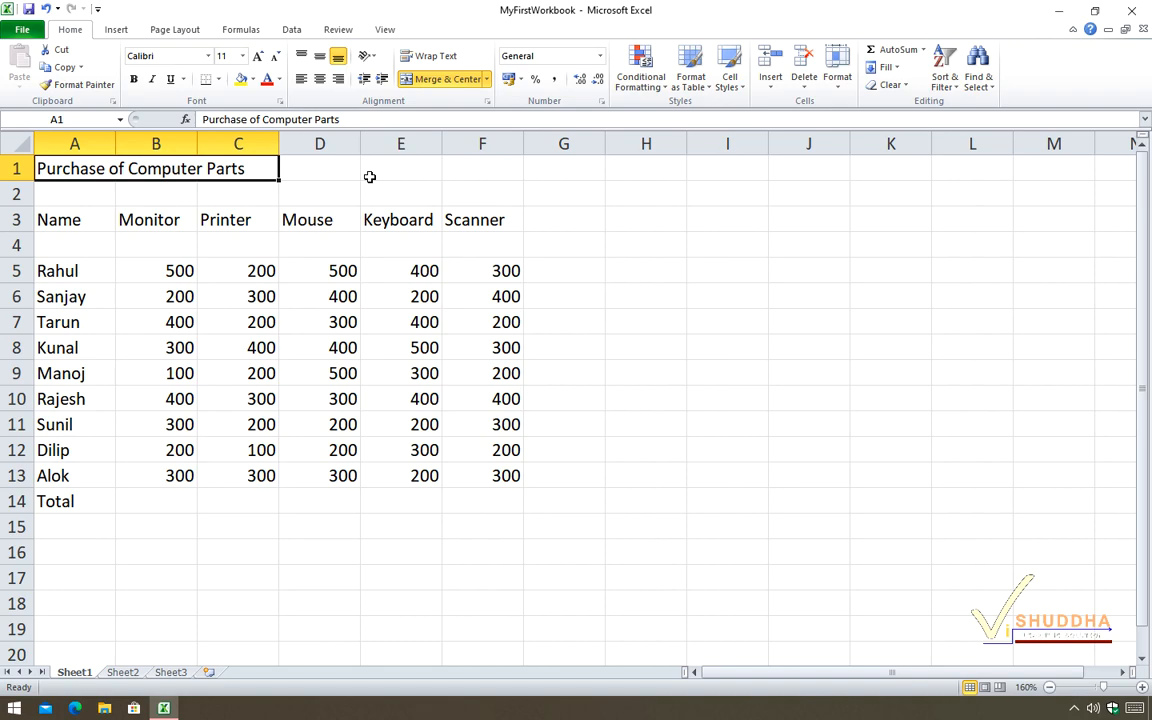
Clear the title in A1 and the amounts in the range B5:F13.
key(Delete)
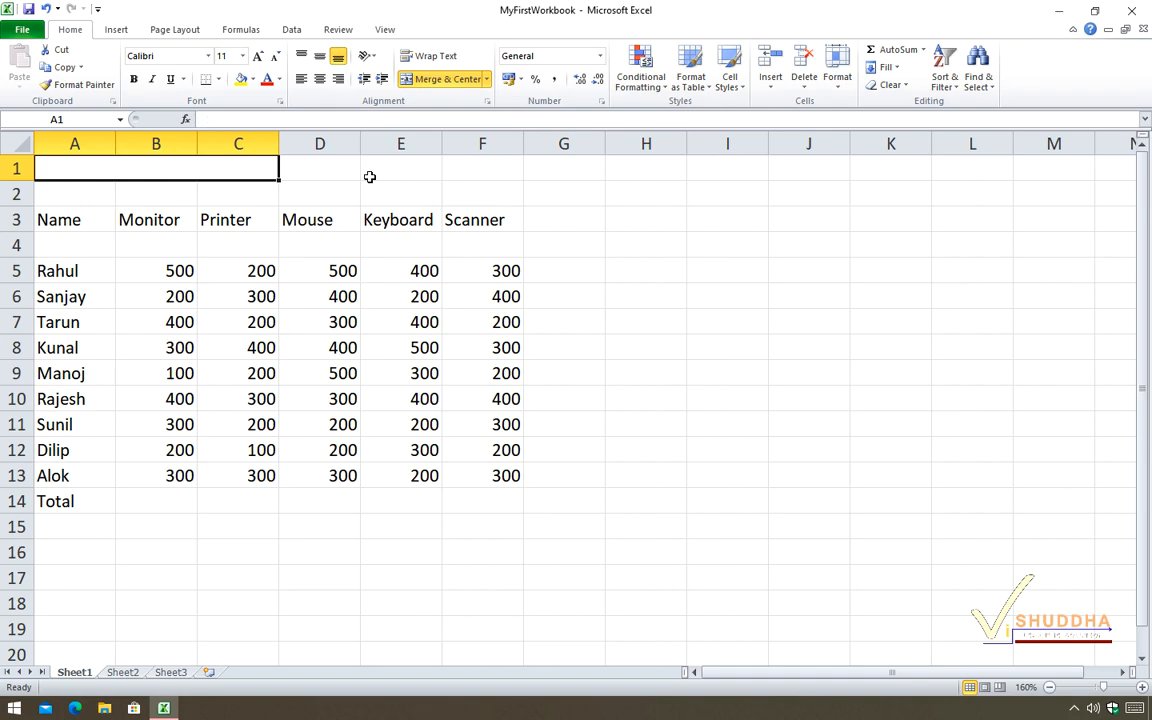
drag(165, 268, 480, 469)
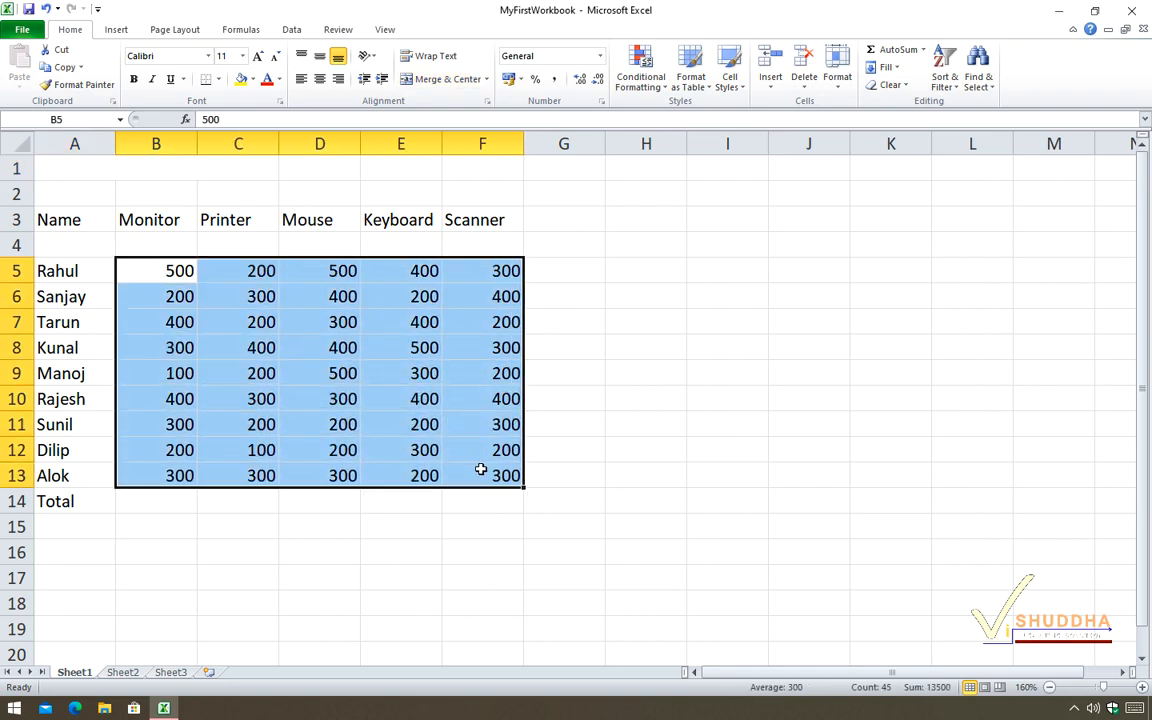
key(Delete)
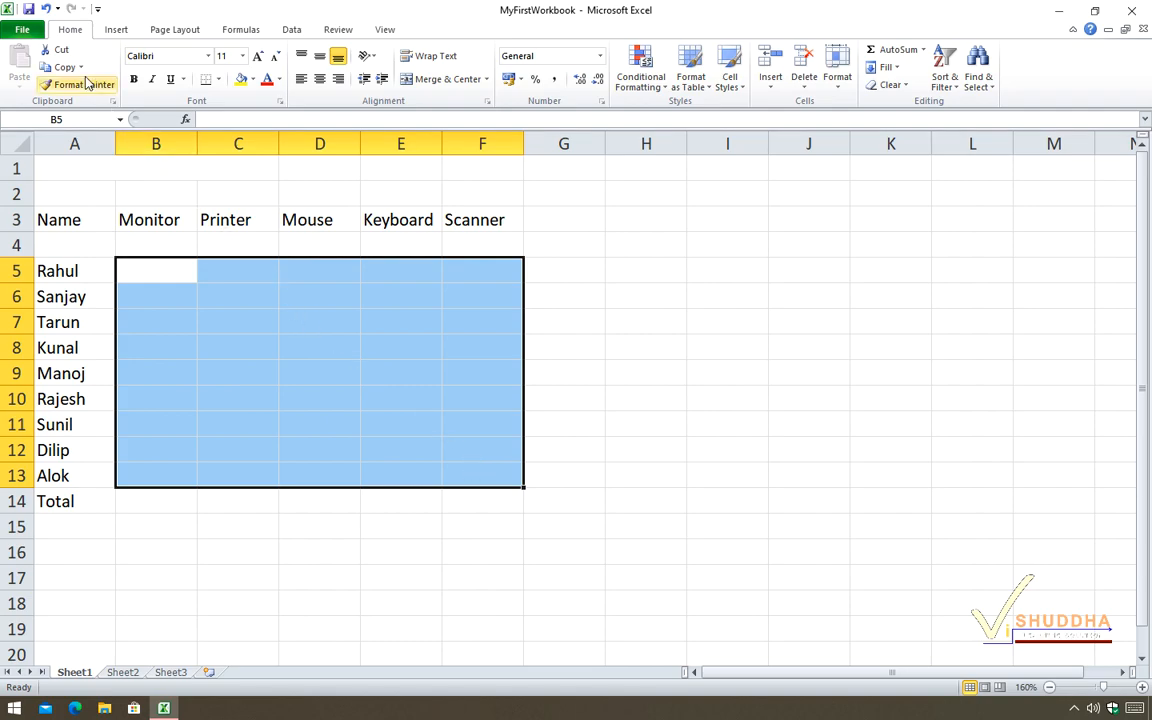
Undo the clearing of the amounts and of the title, and redo the clearing of the title.
click(45, 9)
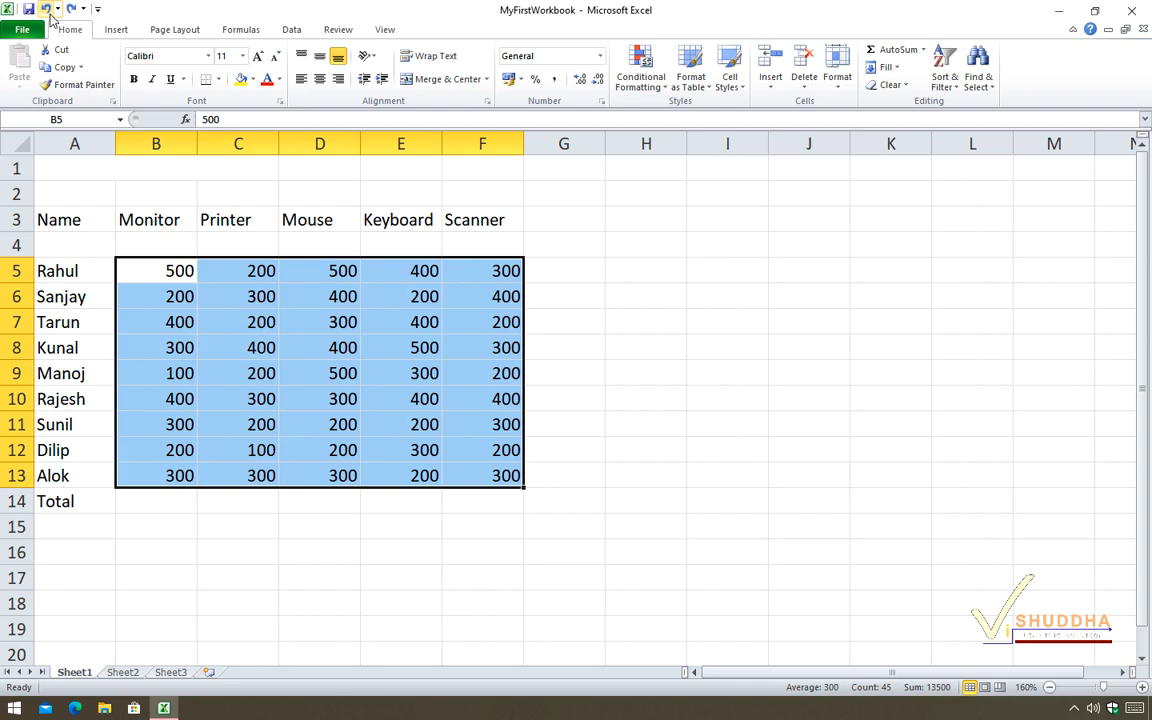
click(45, 9)
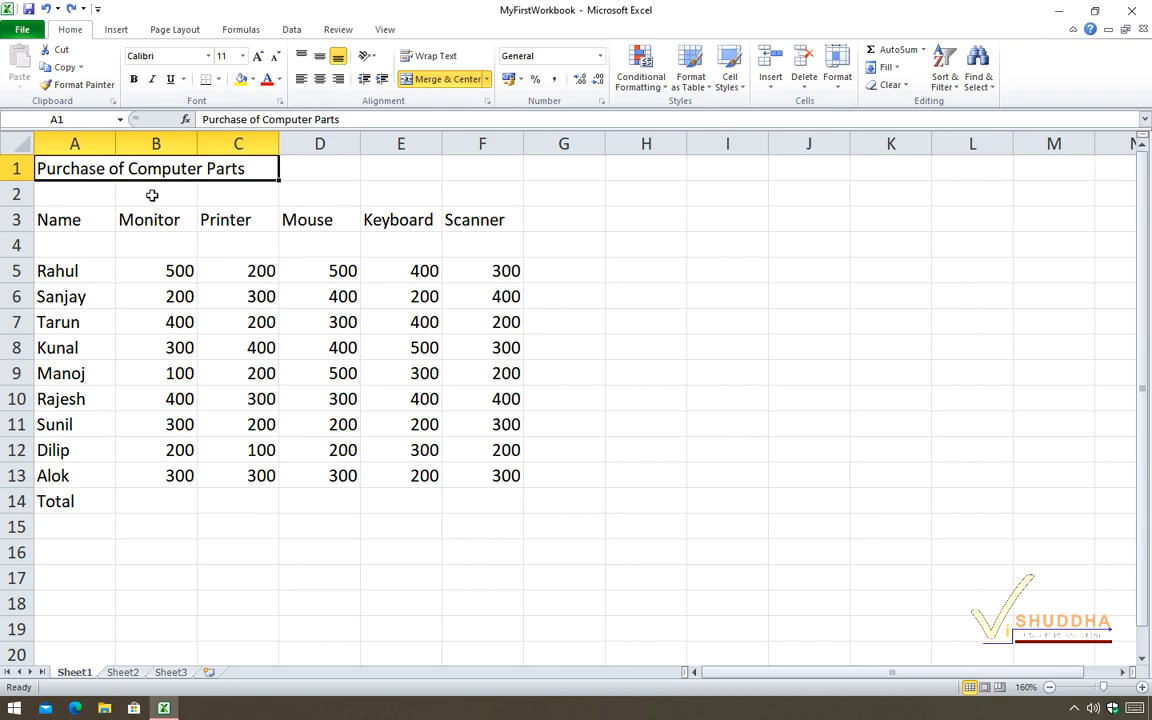
click(71, 10)
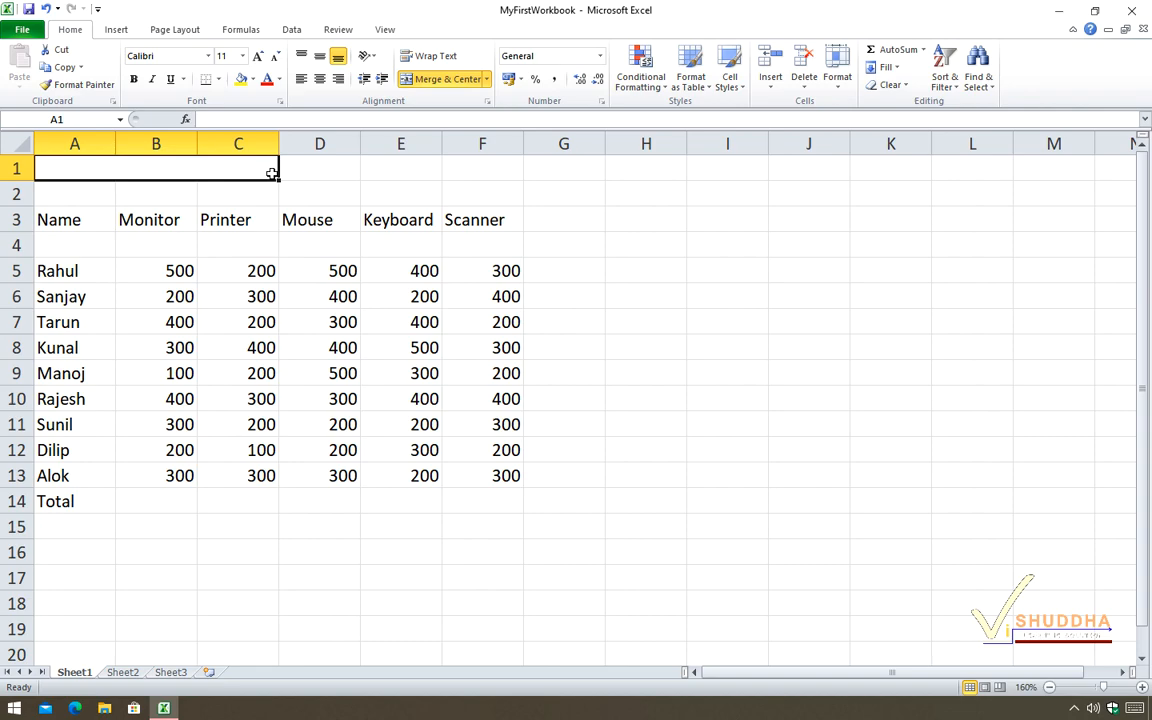
Copy the Printer column C3:C13 and paste it at J3.
drag(237, 218, 241, 478)
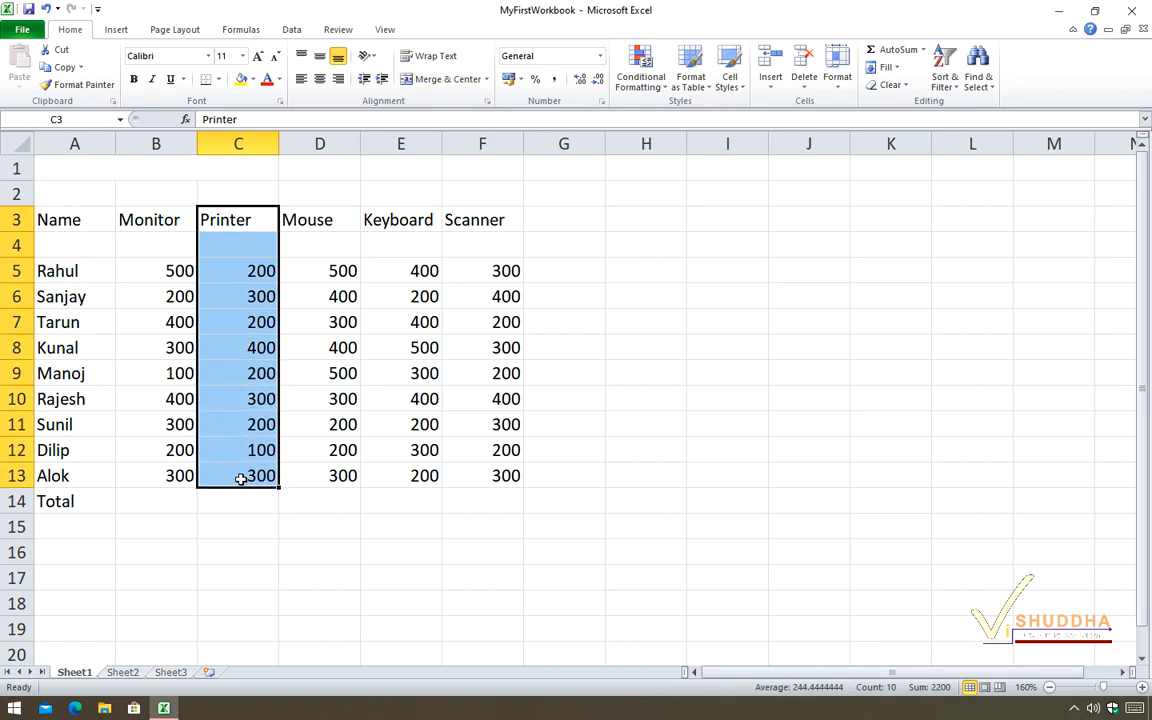
click(72, 67)
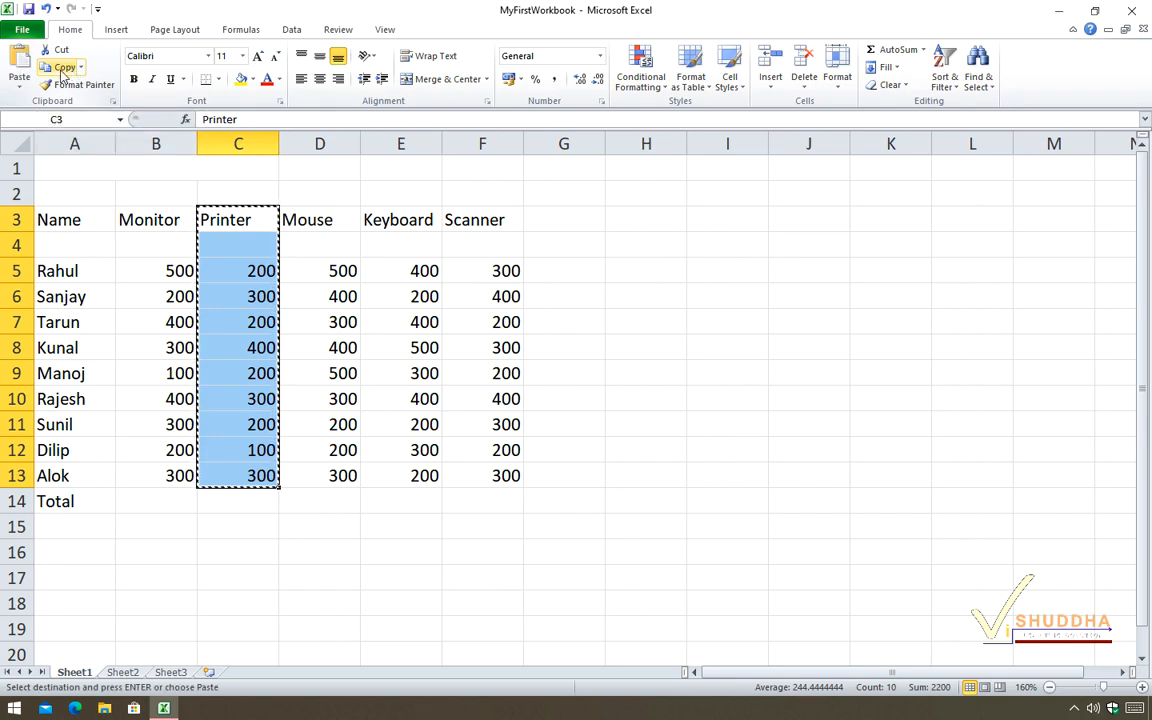
click(821, 221)
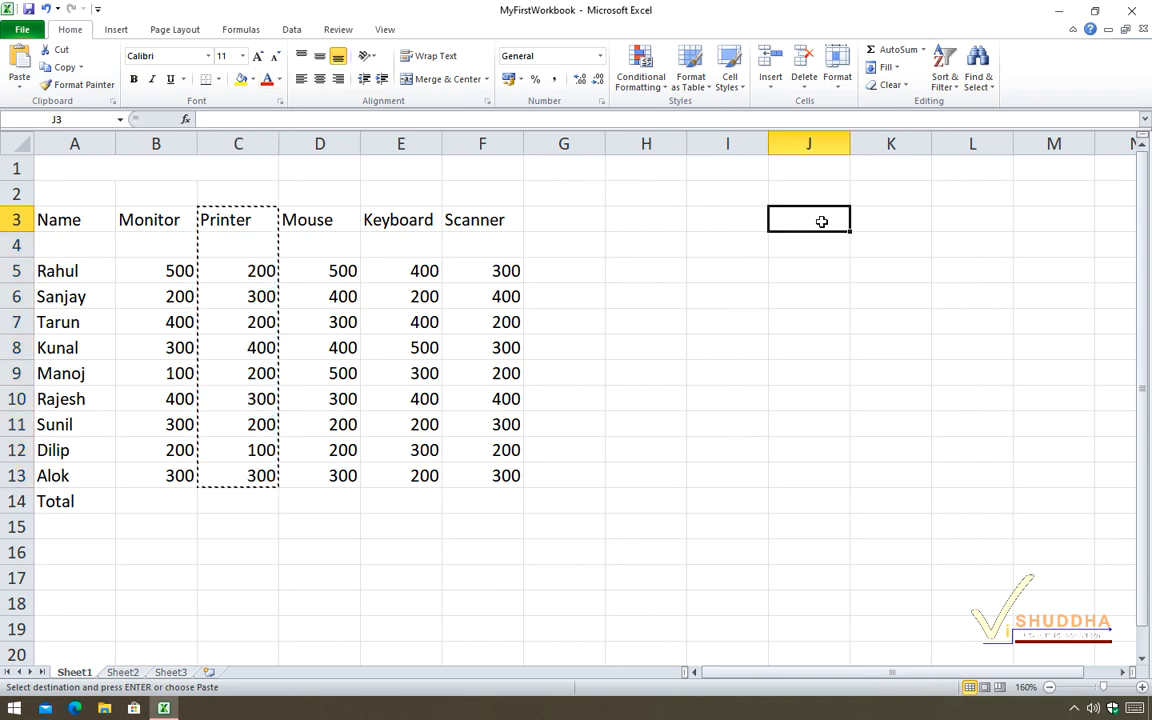
click(20, 62)
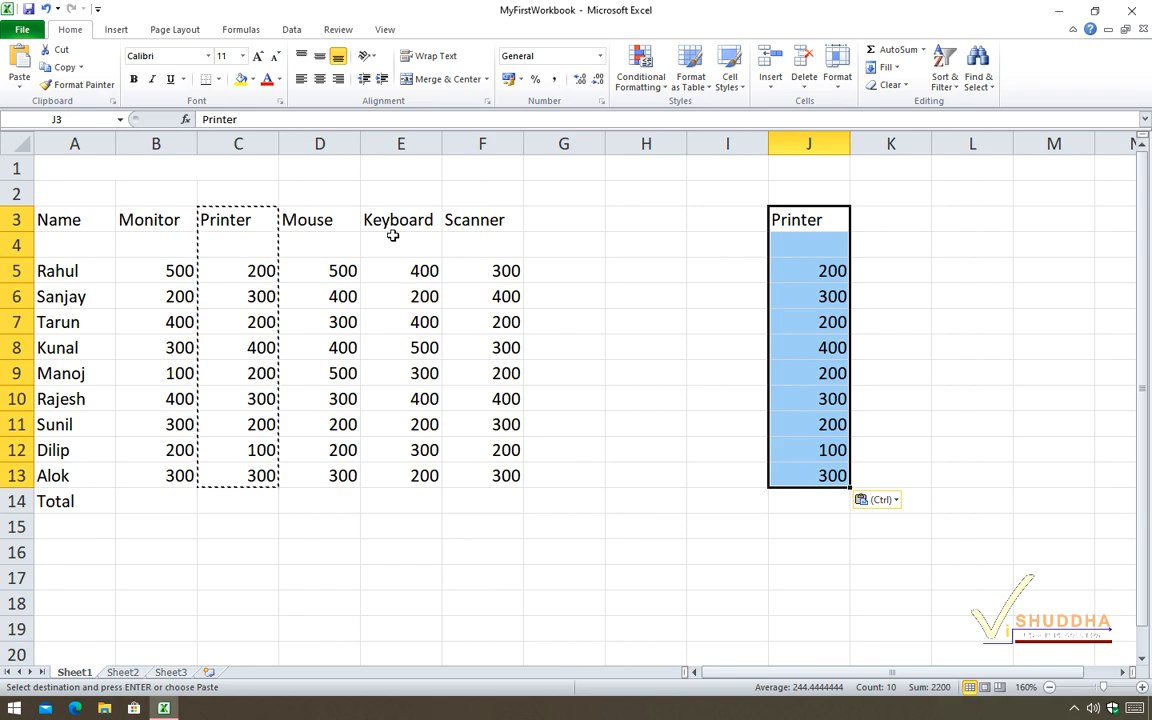
Copy the Keyboard column E3:E13 directly to L3:L13 without using the clipboard.
drag(392, 218, 416, 477)
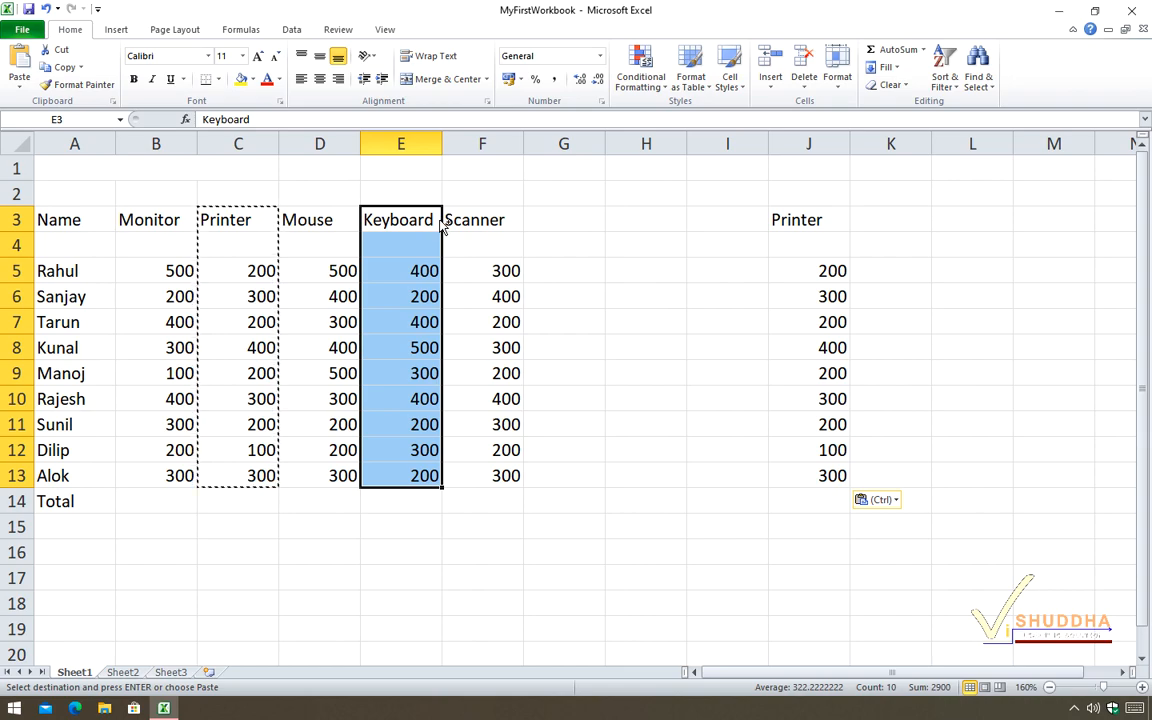
drag(441, 220, 986, 229)
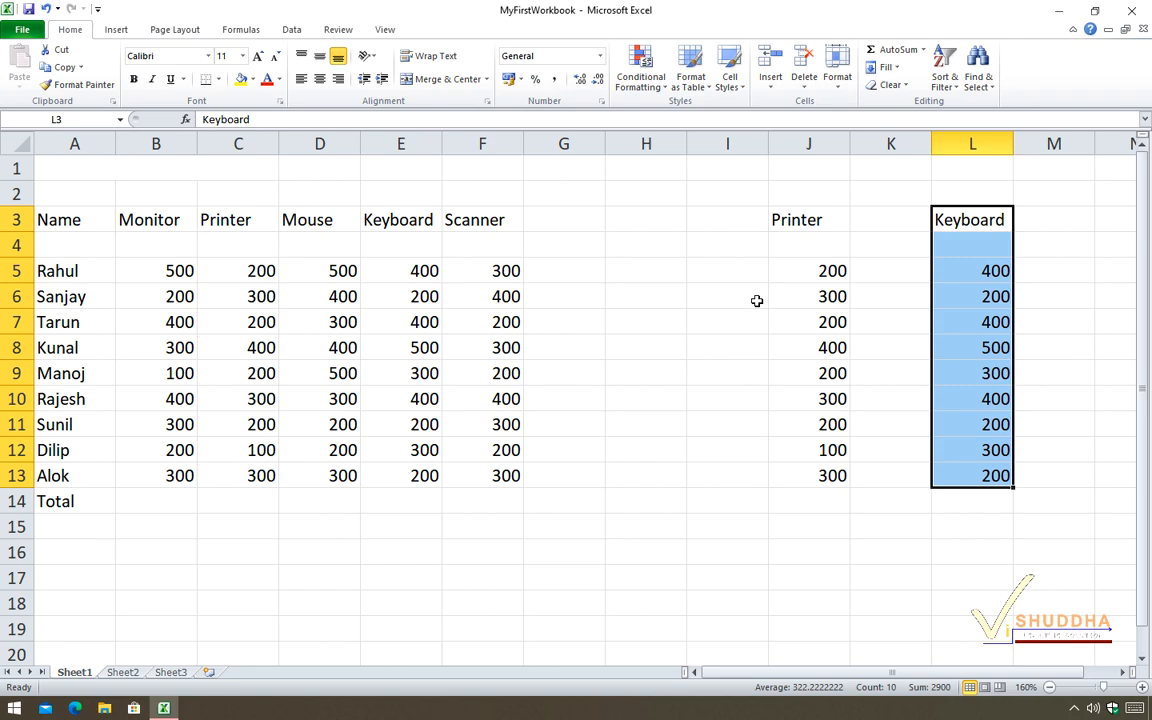
Cut the copied Printer range J3:J13 and paste it at H3.
drag(812, 218, 828, 475)
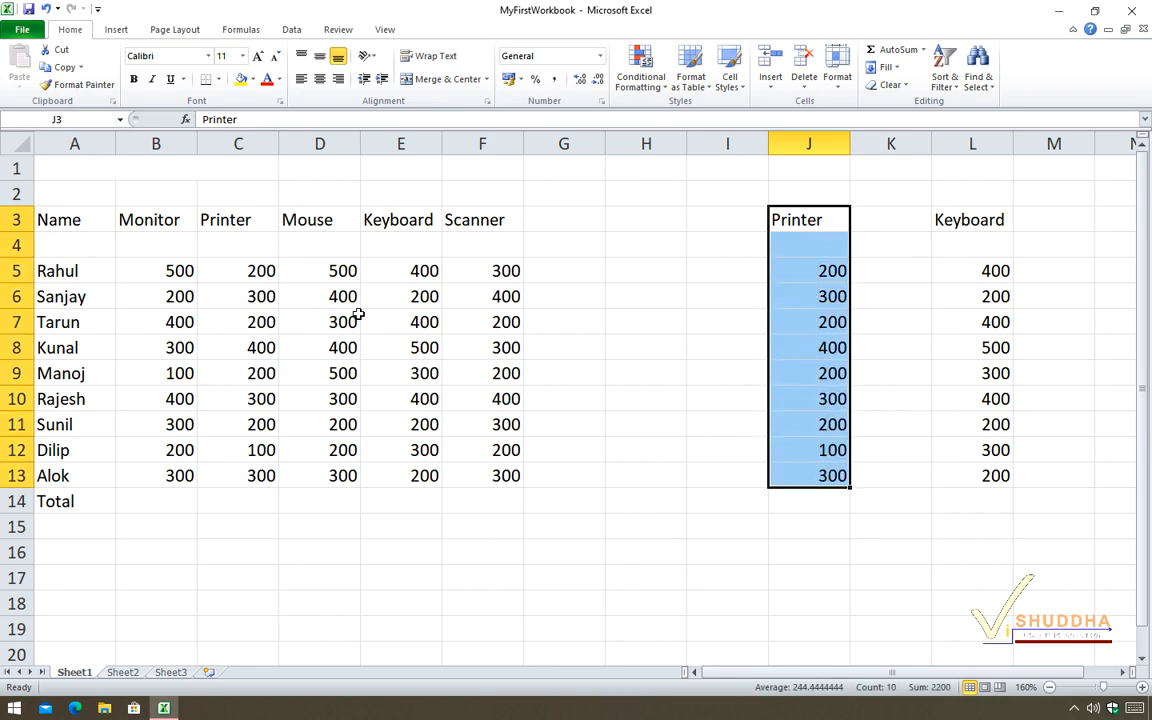
click(54, 55)
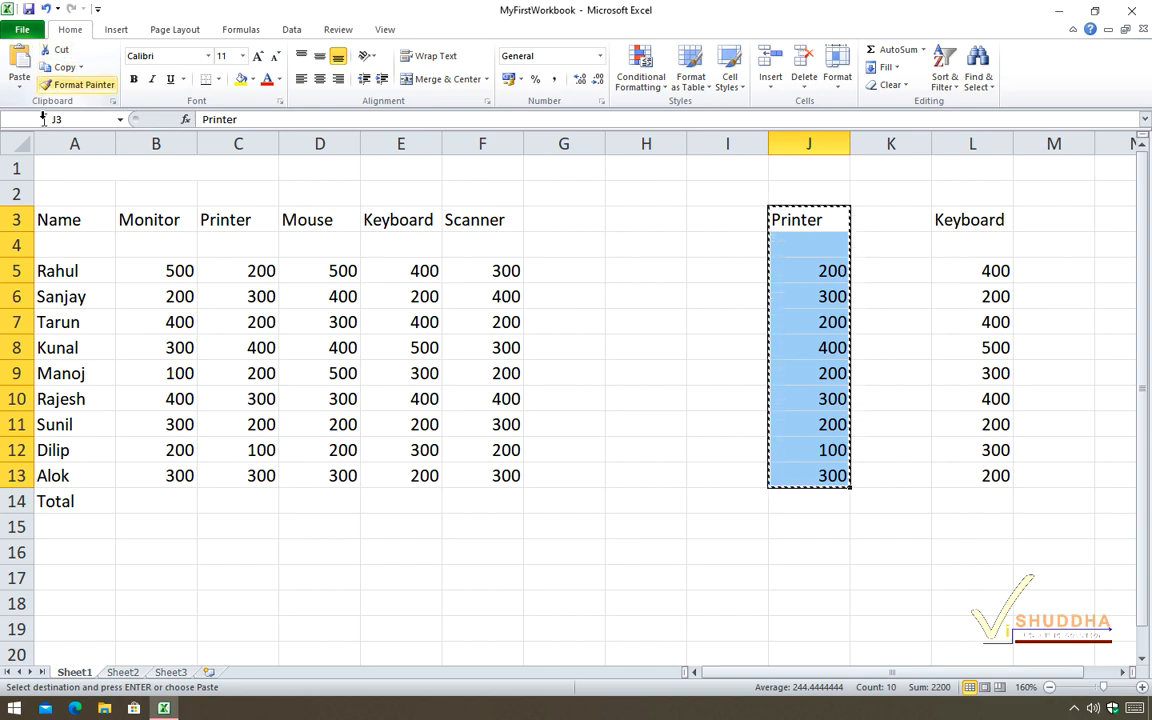
click(646, 227)
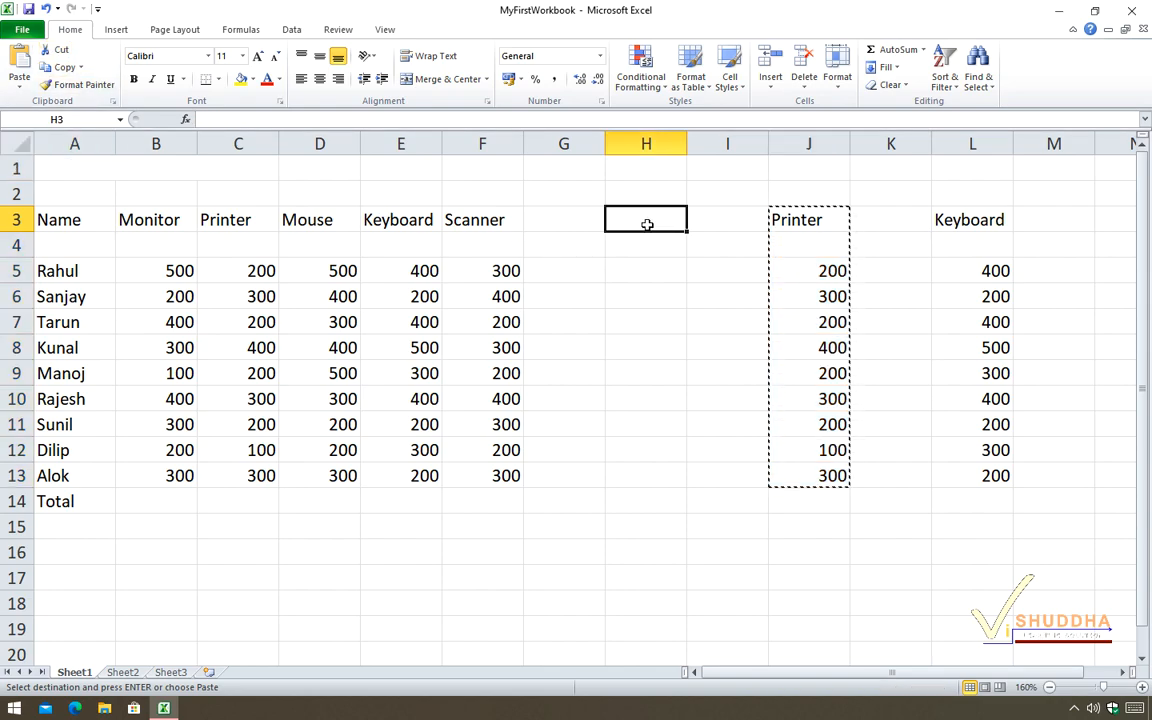
click(18, 55)
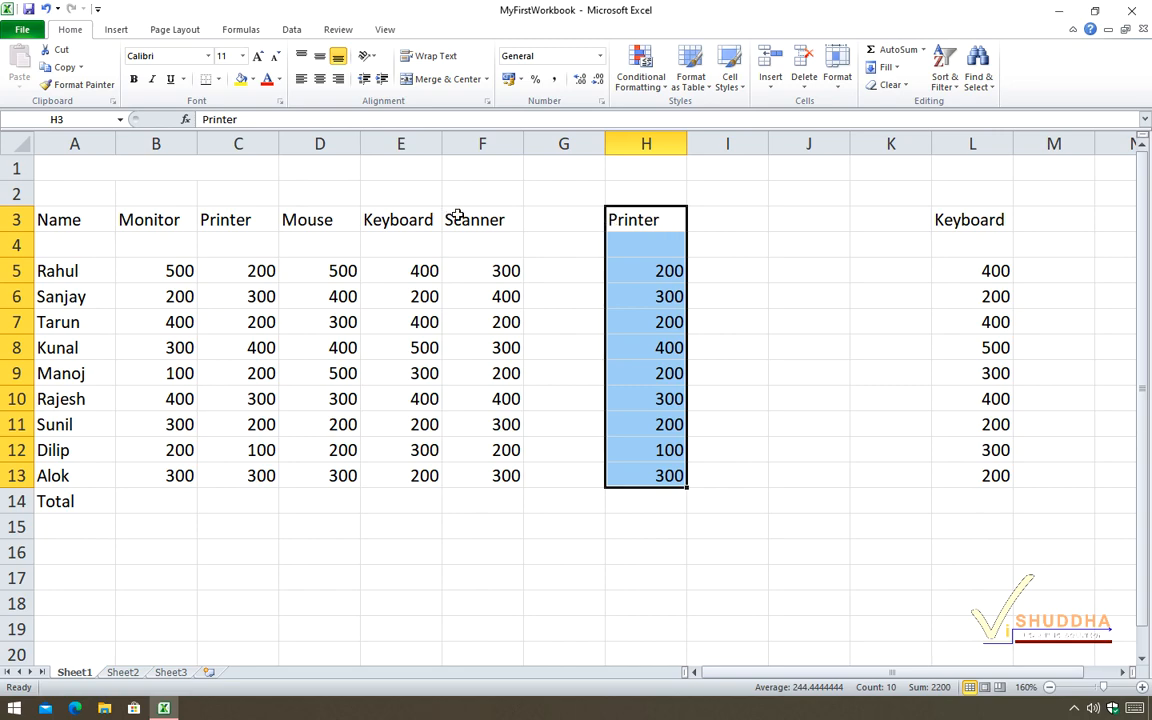
Move the copied Keyboard range L3:L13 directly to J3:J13 without using the clipboard.
drag(980, 220, 983, 477)
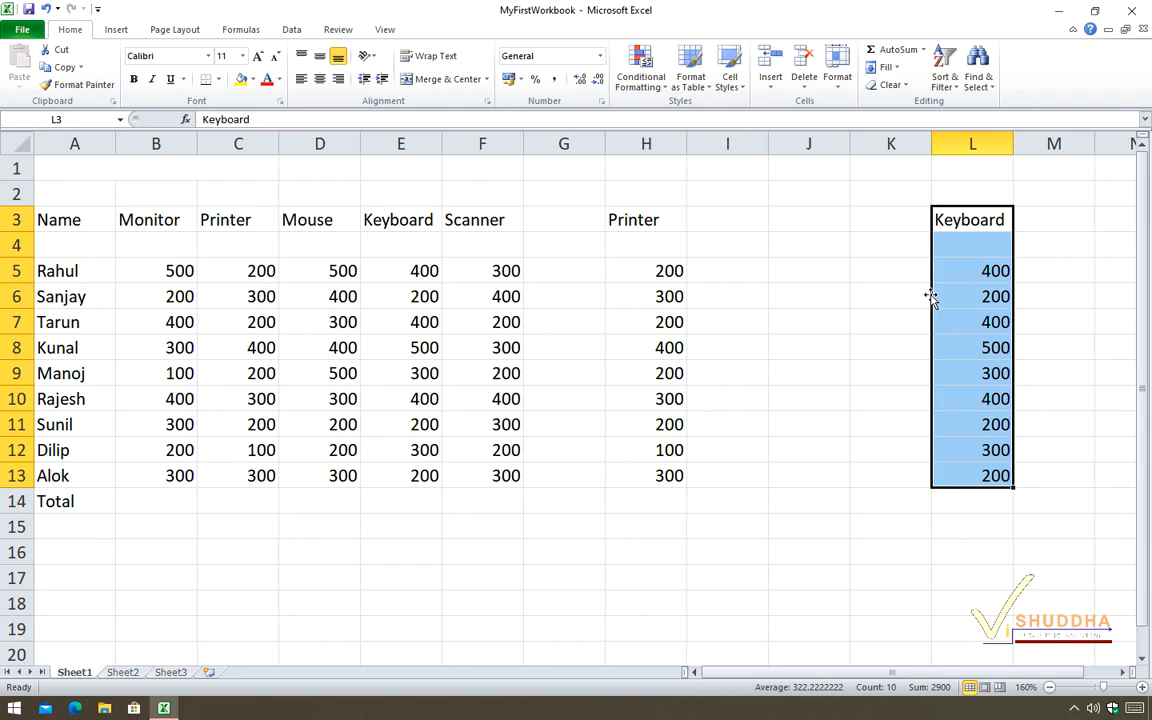
drag(929, 297, 831, 298)
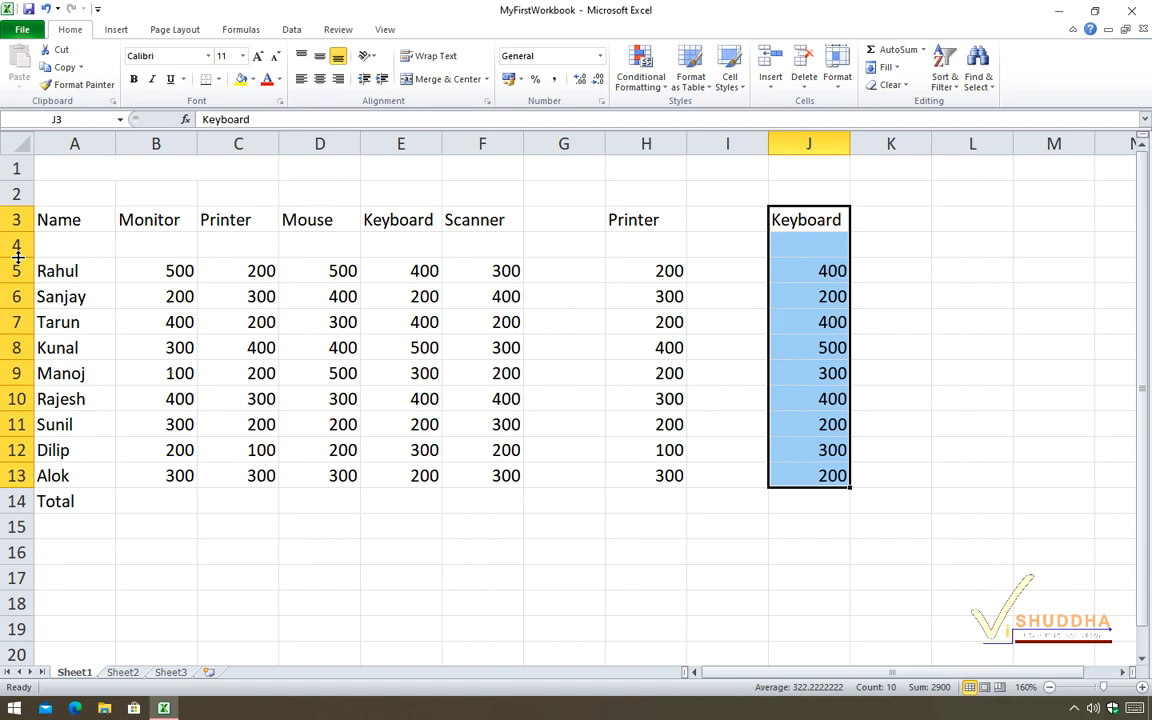
Make row 4 about twice as tall, and set the height of rows 3 to 13 to 15.
drag(18, 257, 18, 285)
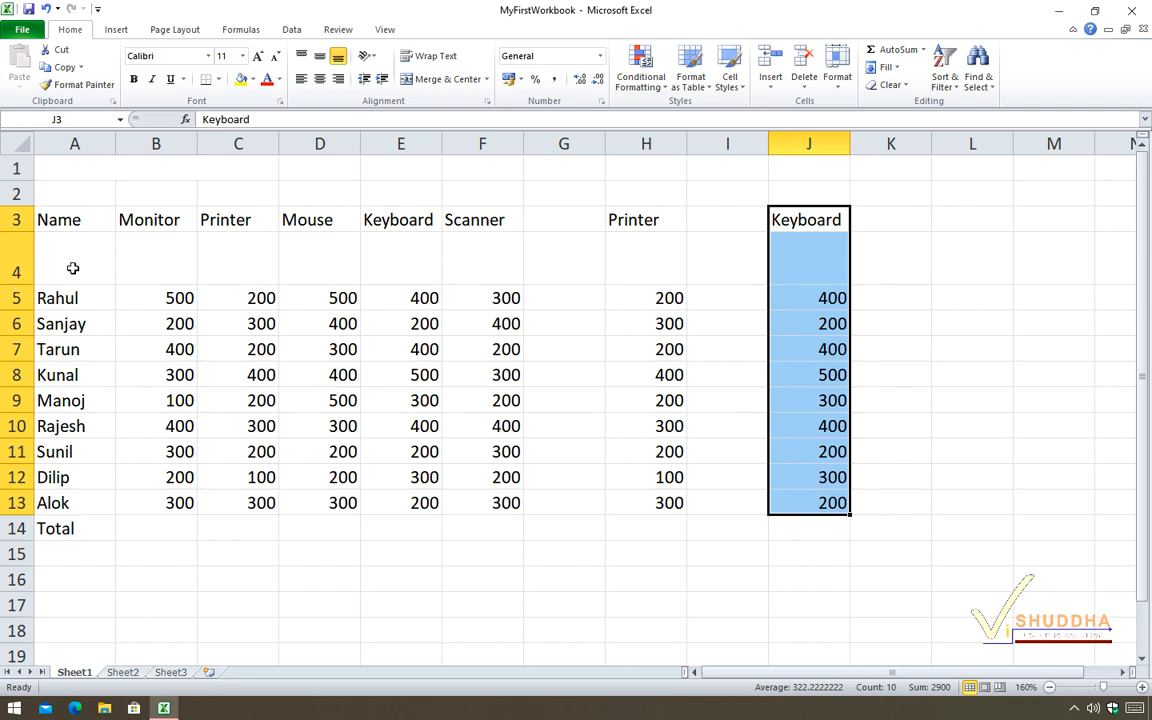
click(841, 94)
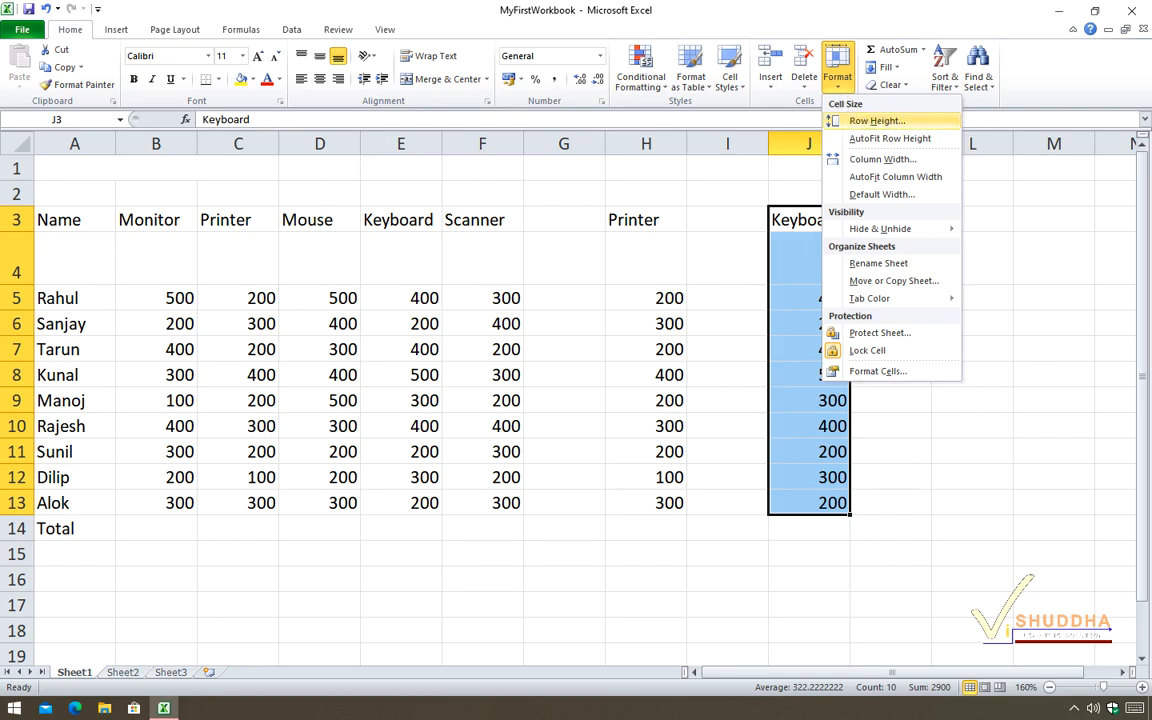
click(895, 124)
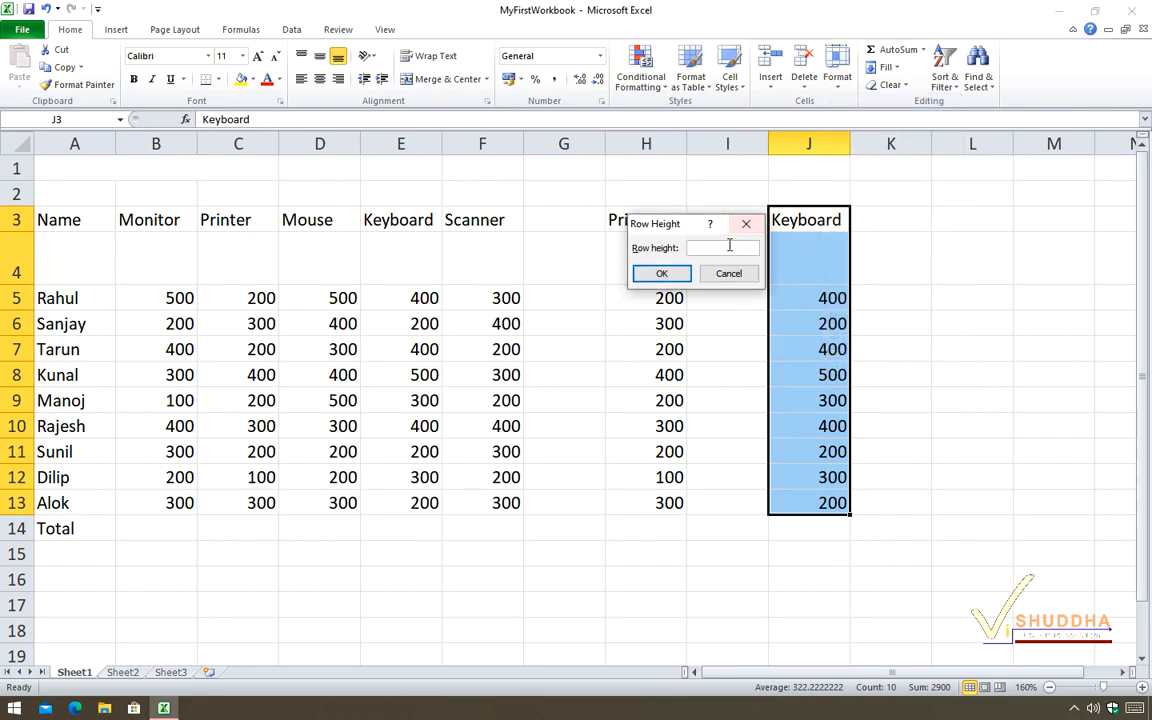
text(15)
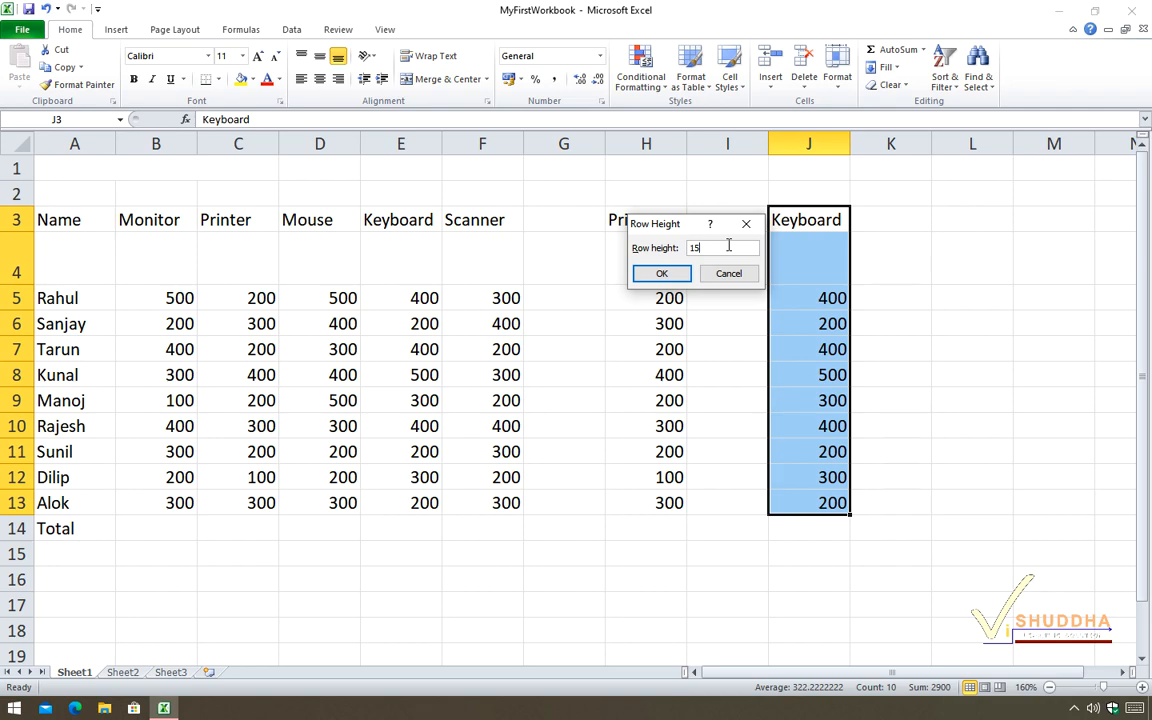
click(662, 273)
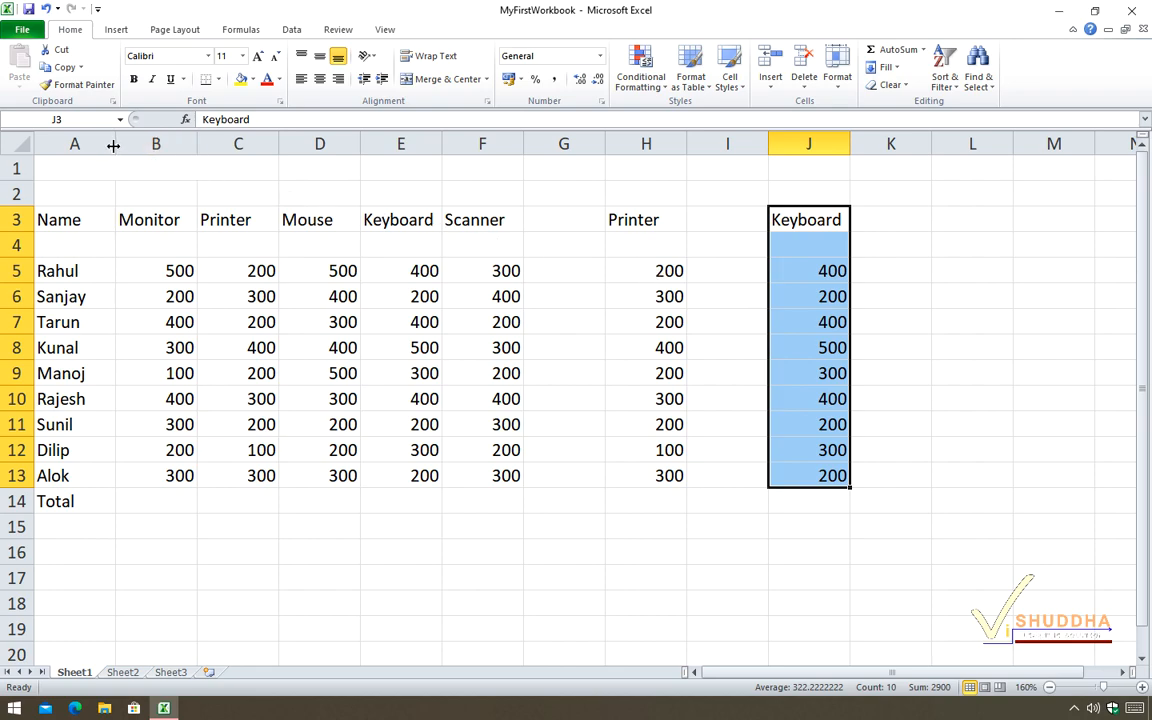
Widen column A by its header border to a width of about 13.71.
drag(117, 147, 165, 146)
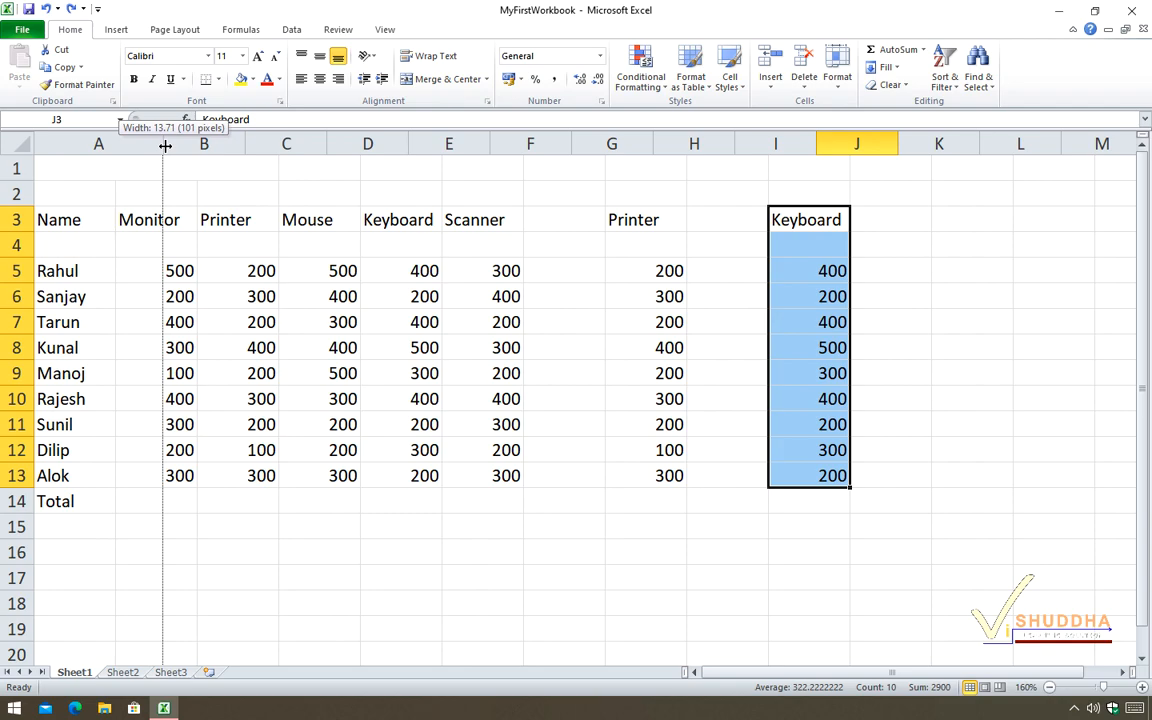
drag(165, 145, 164, 145)
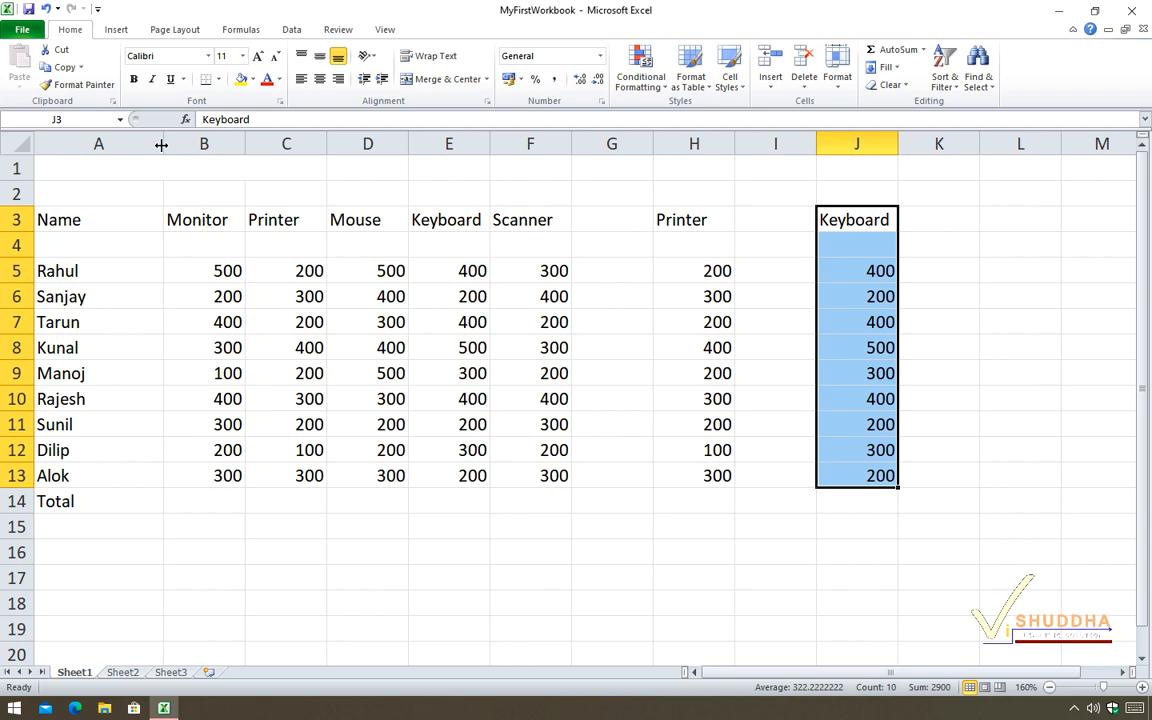
Select A2 and set the width of column A to exactly 8.43.
click(101, 191)
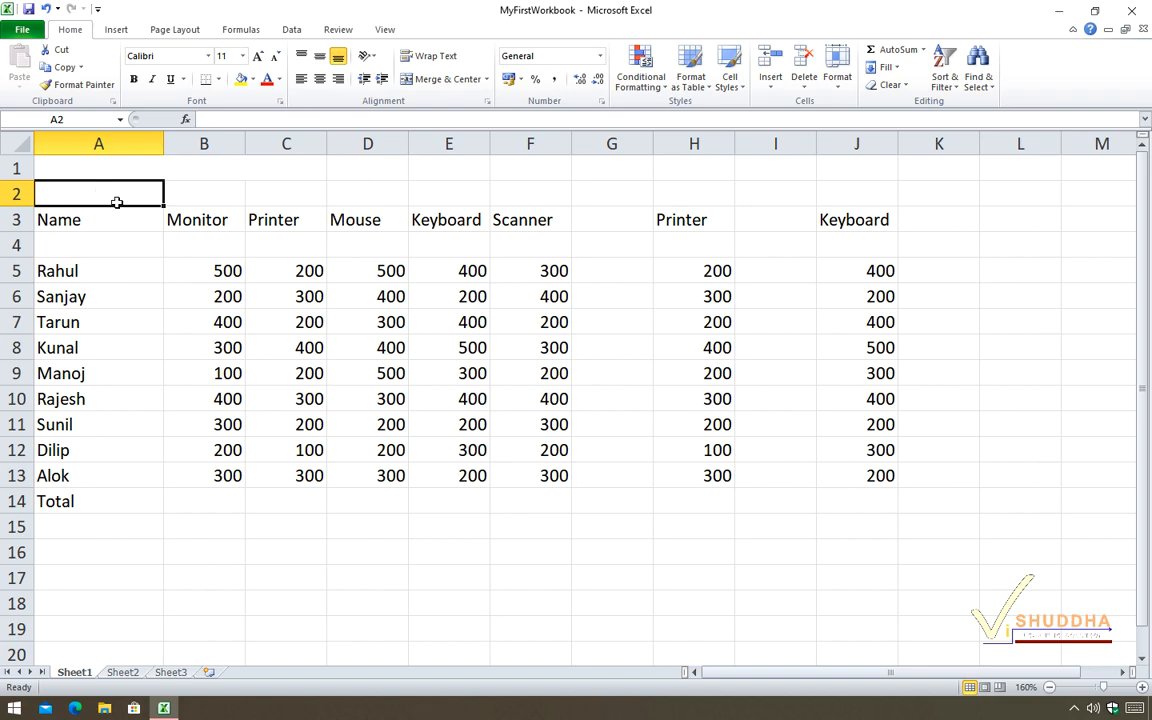
click(840, 88)
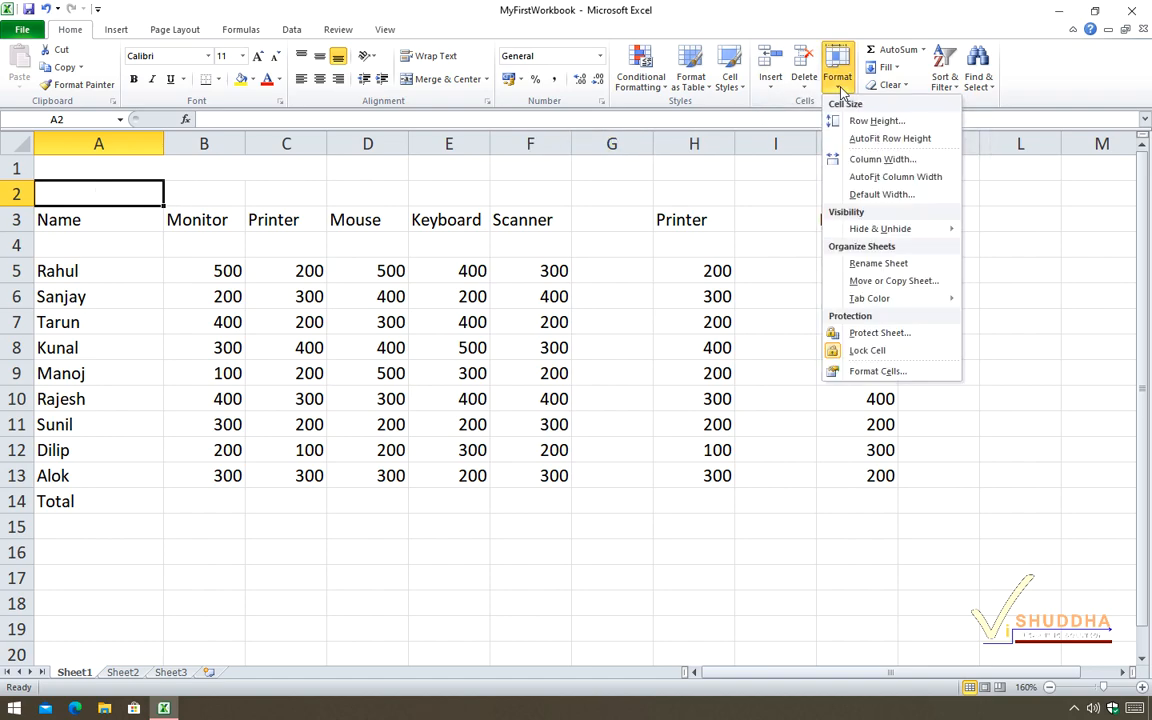
click(872, 162)
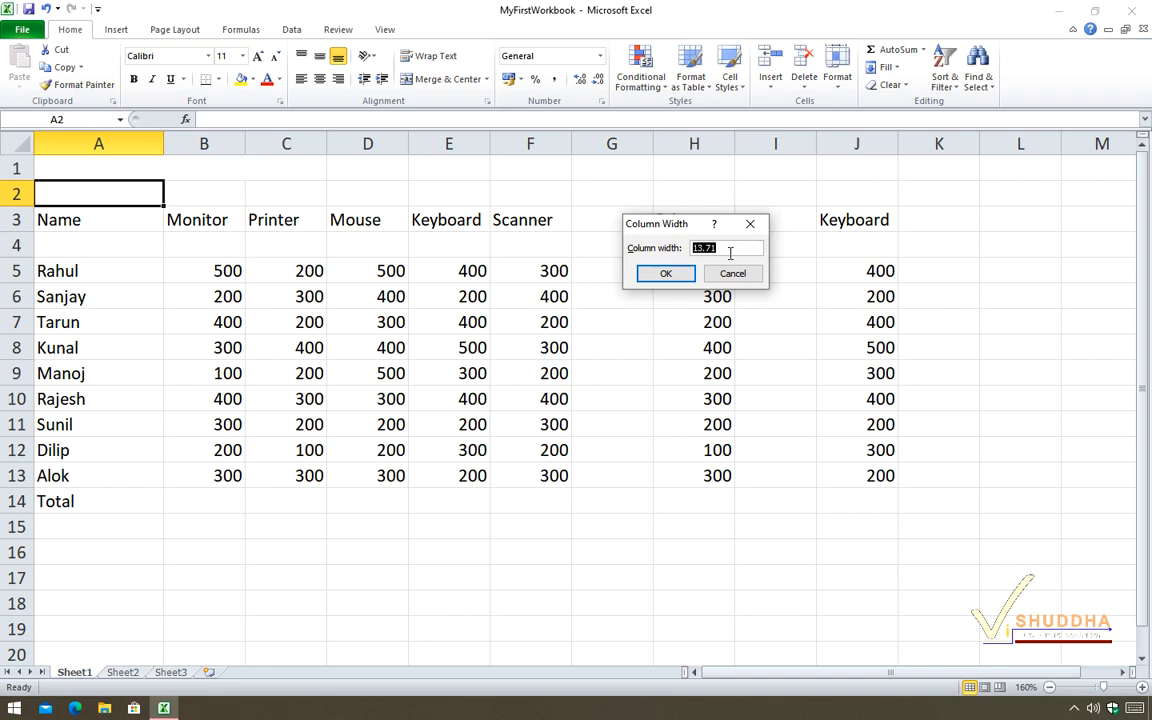
text(8.43)
click(667, 276)
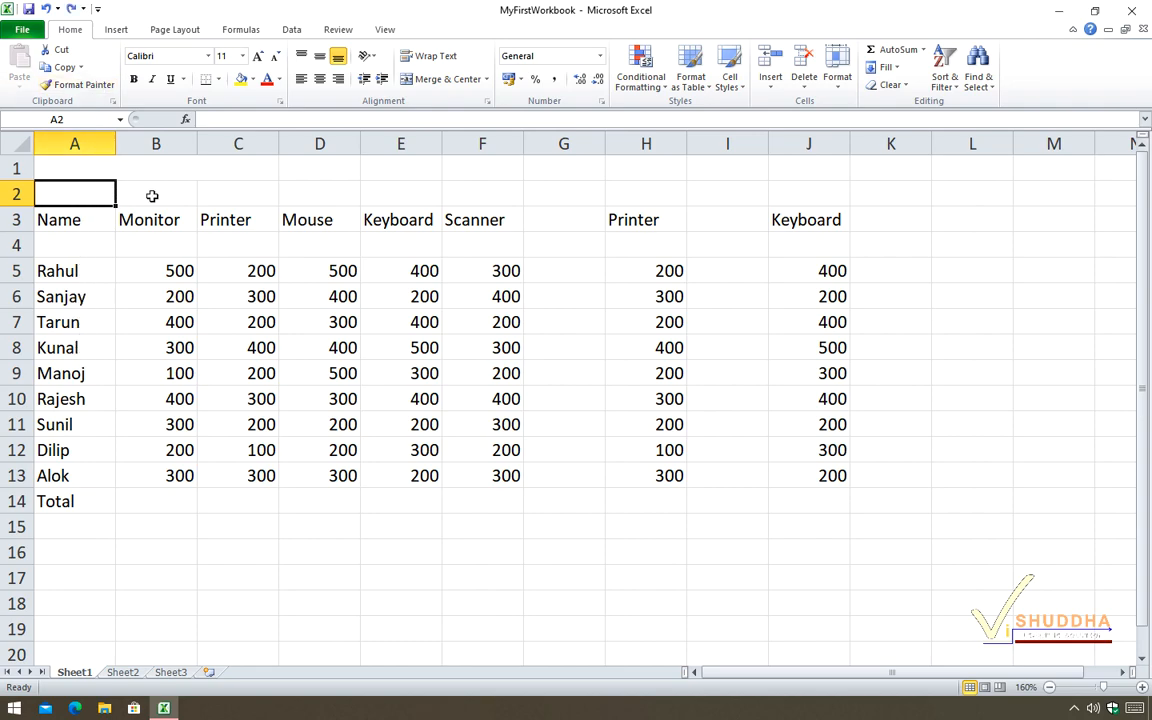
Set the worksheet's standard column width to 11.43.
click(840, 80)
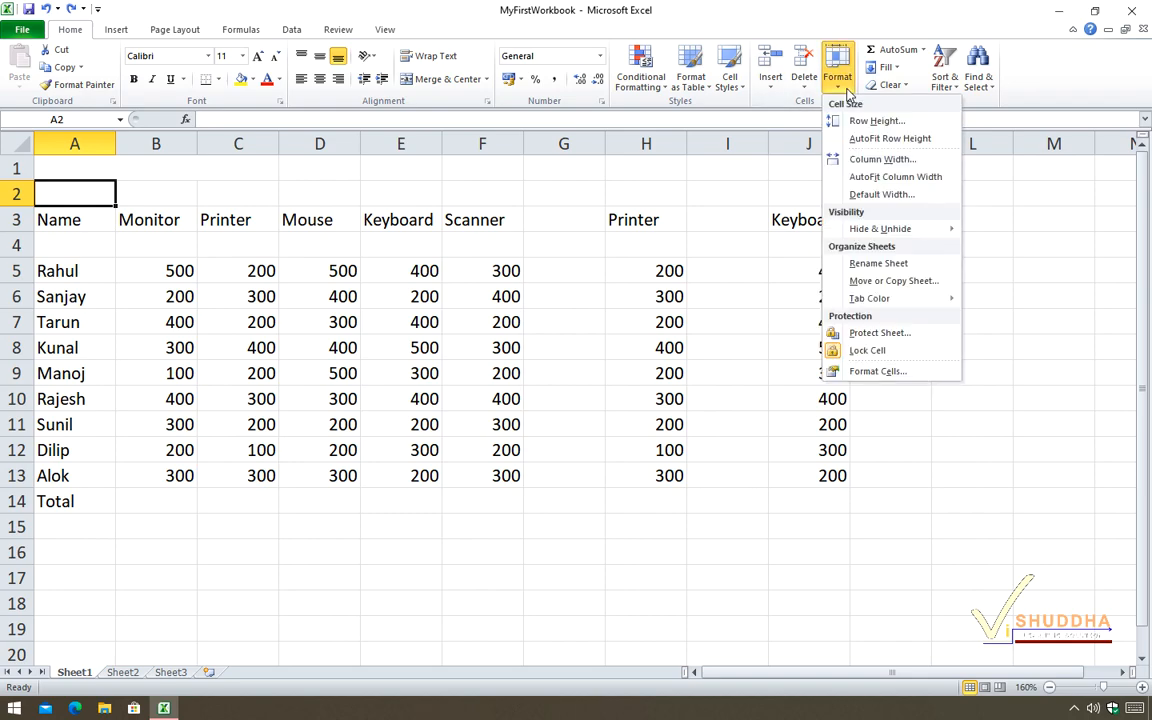
click(878, 194)
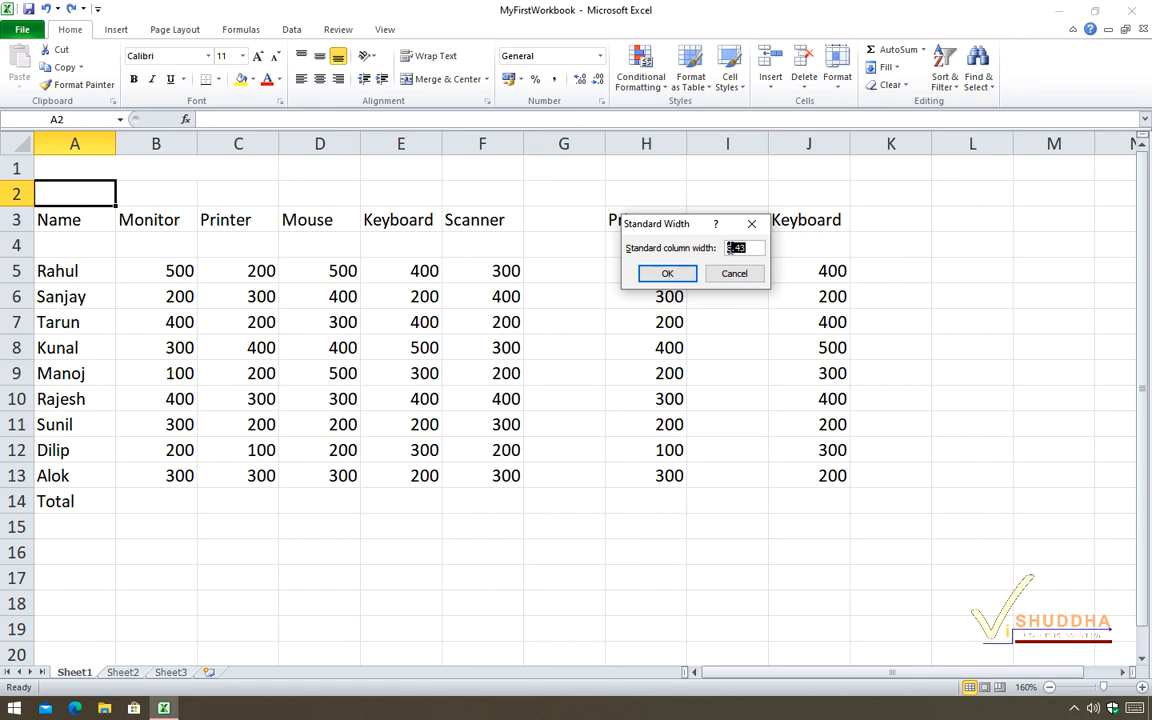
click(730, 248)
key(Delete)
key(Delete)
text(11)
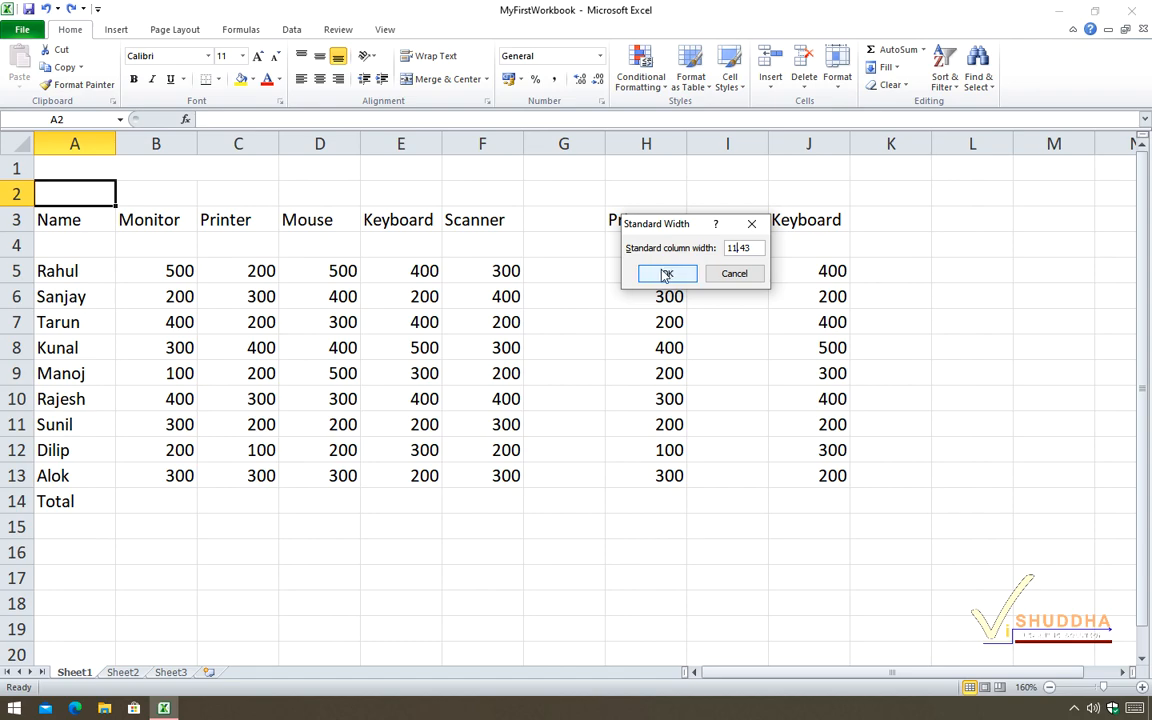
click(666, 274)
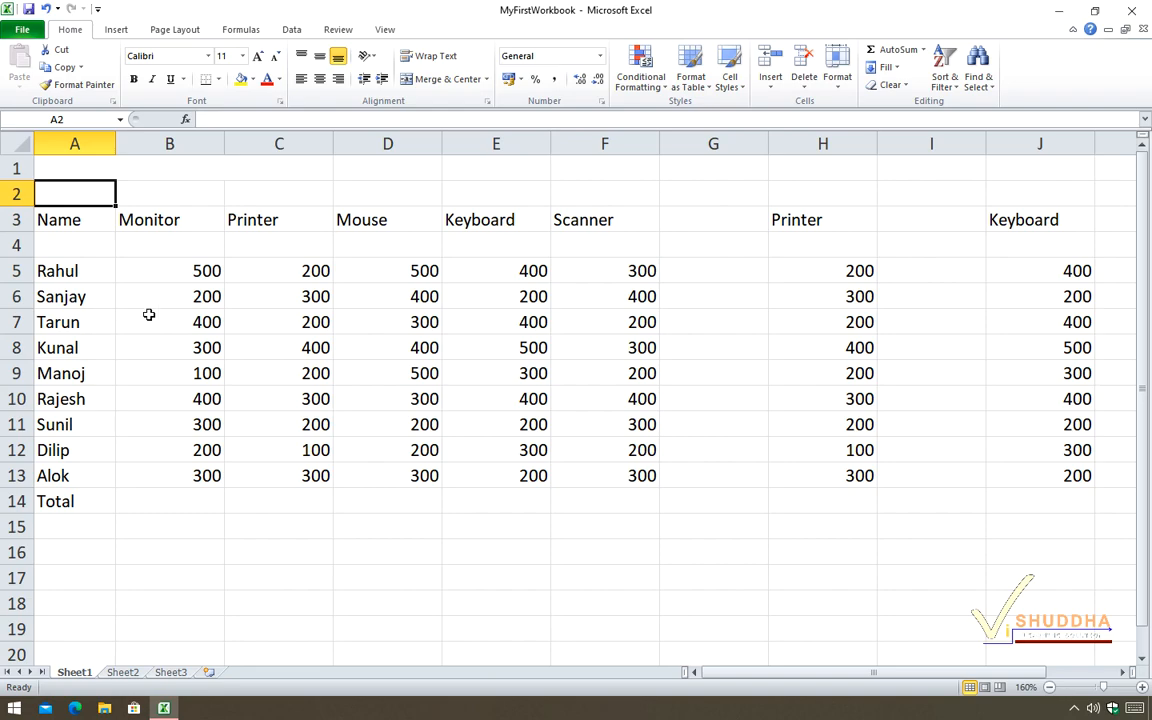
AutoFit the width of column B to its contents.
double_click(224, 143)
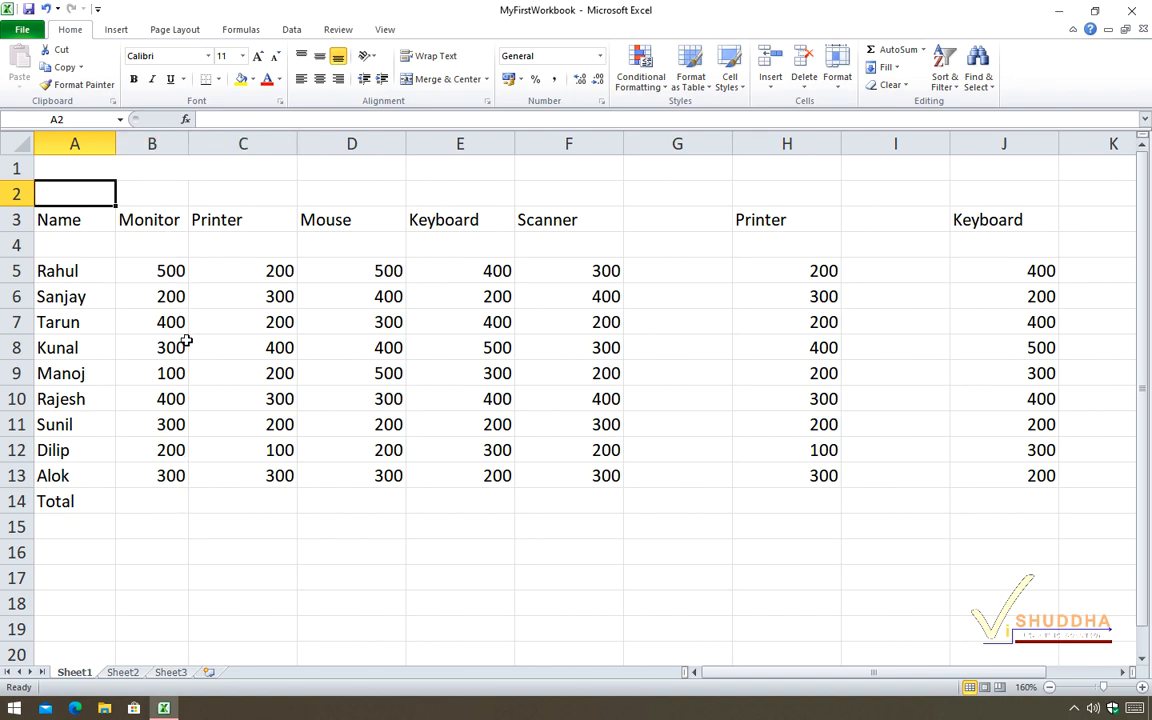
AutoFit the widths of columns C, D, E and F to their contents.
double_click(295, 146)
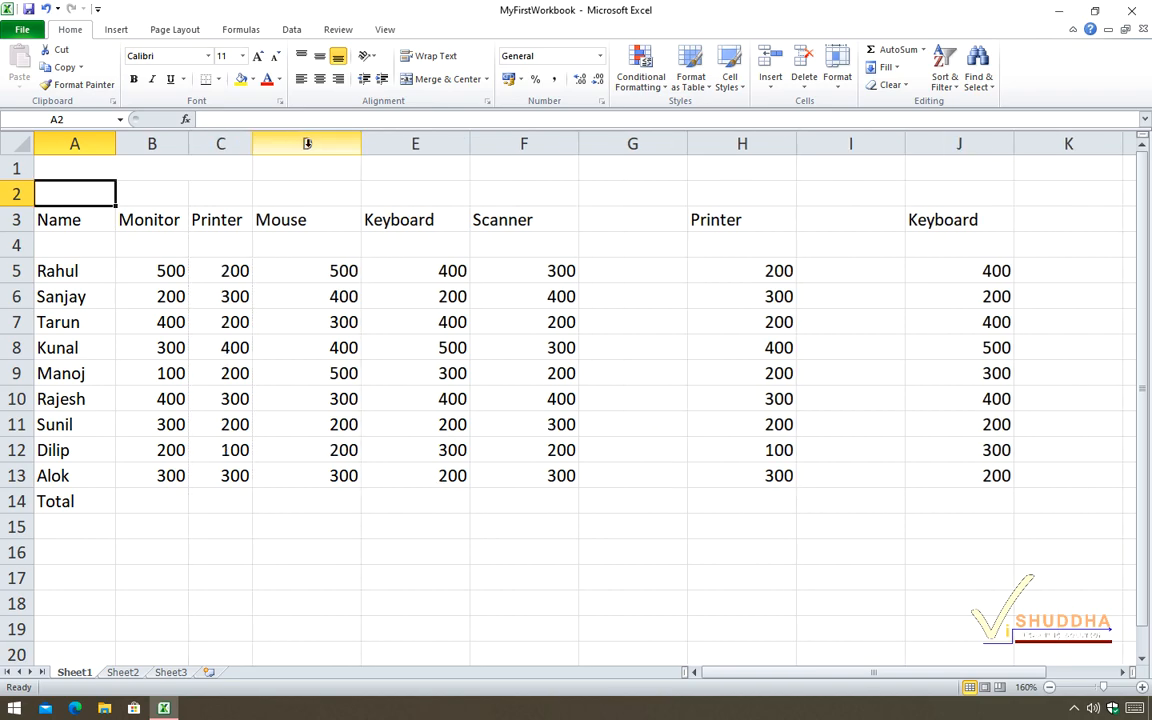
double_click(361, 145)
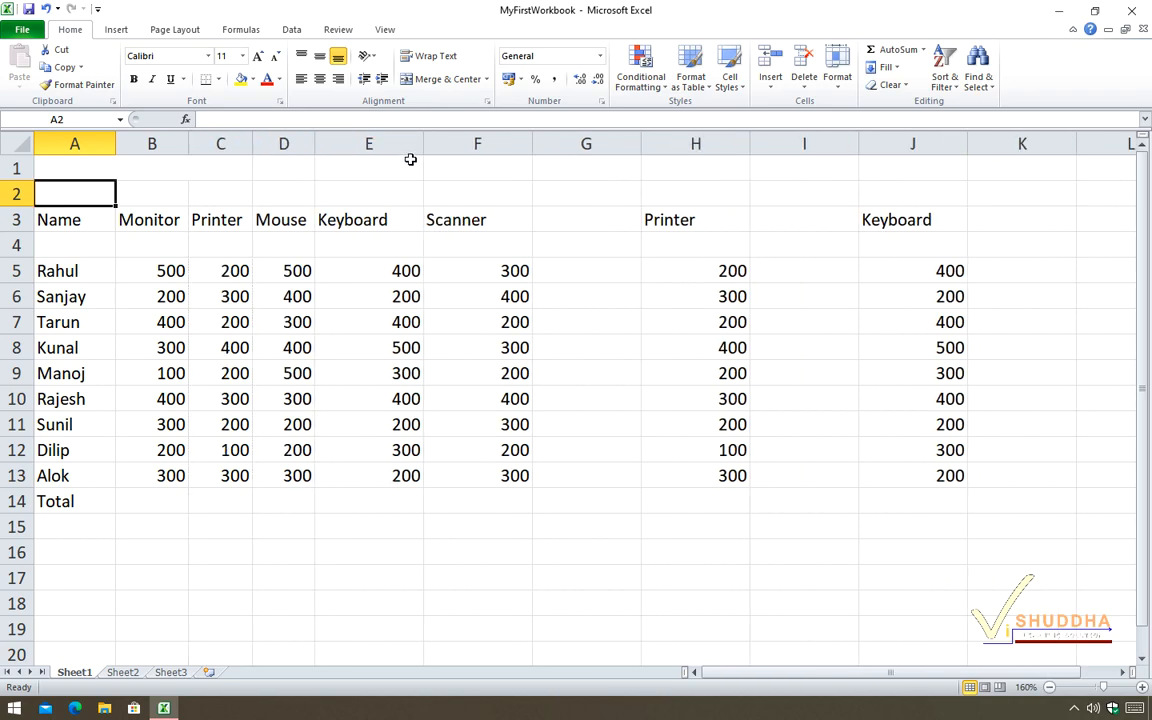
double_click(421, 147)
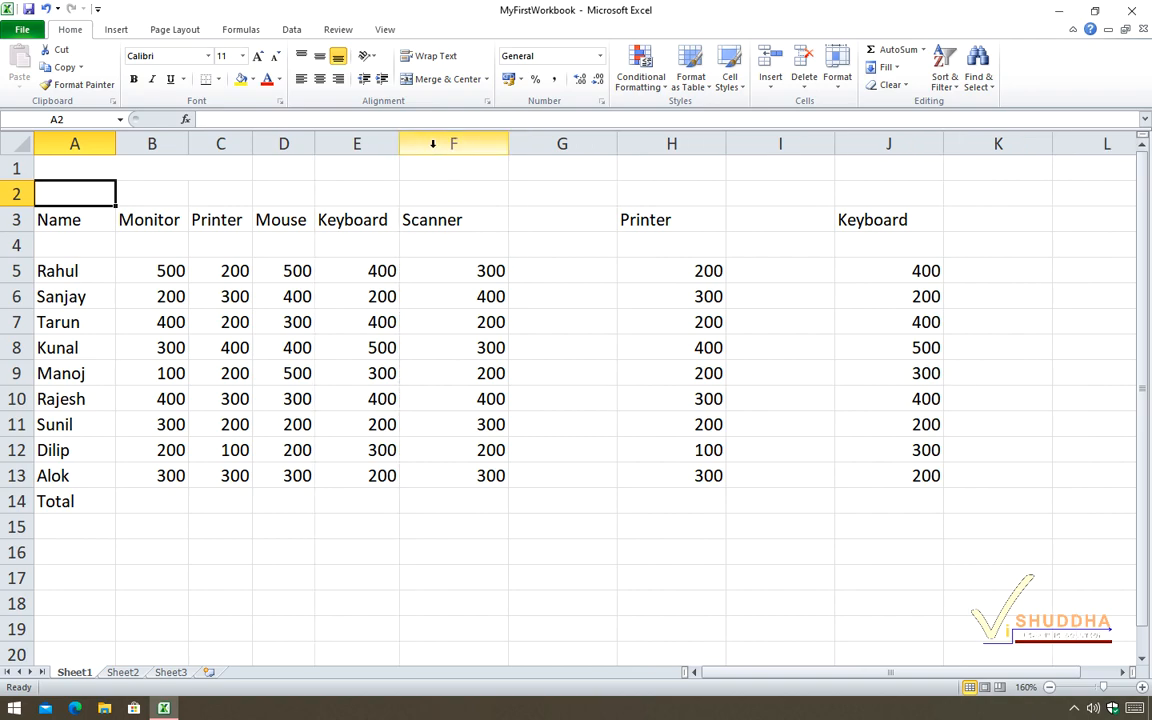
double_click(505, 145)
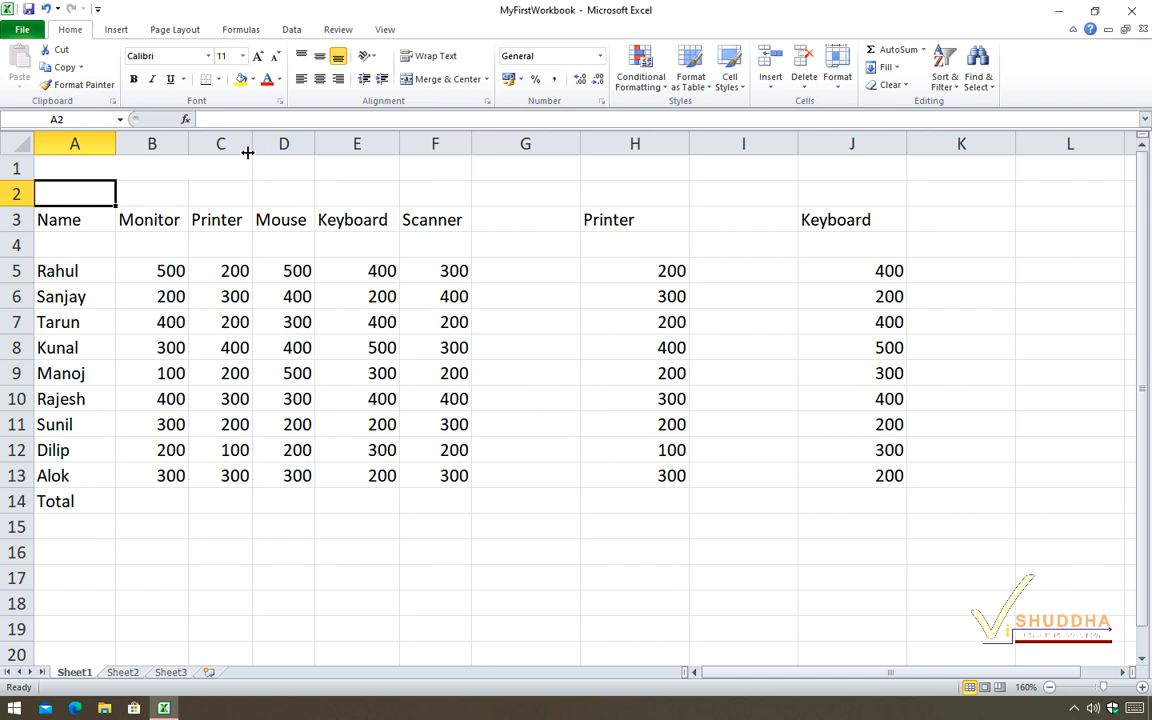
Insert a new column before the Monitor column and enter the header LastName in B3.
right_click(151, 146)
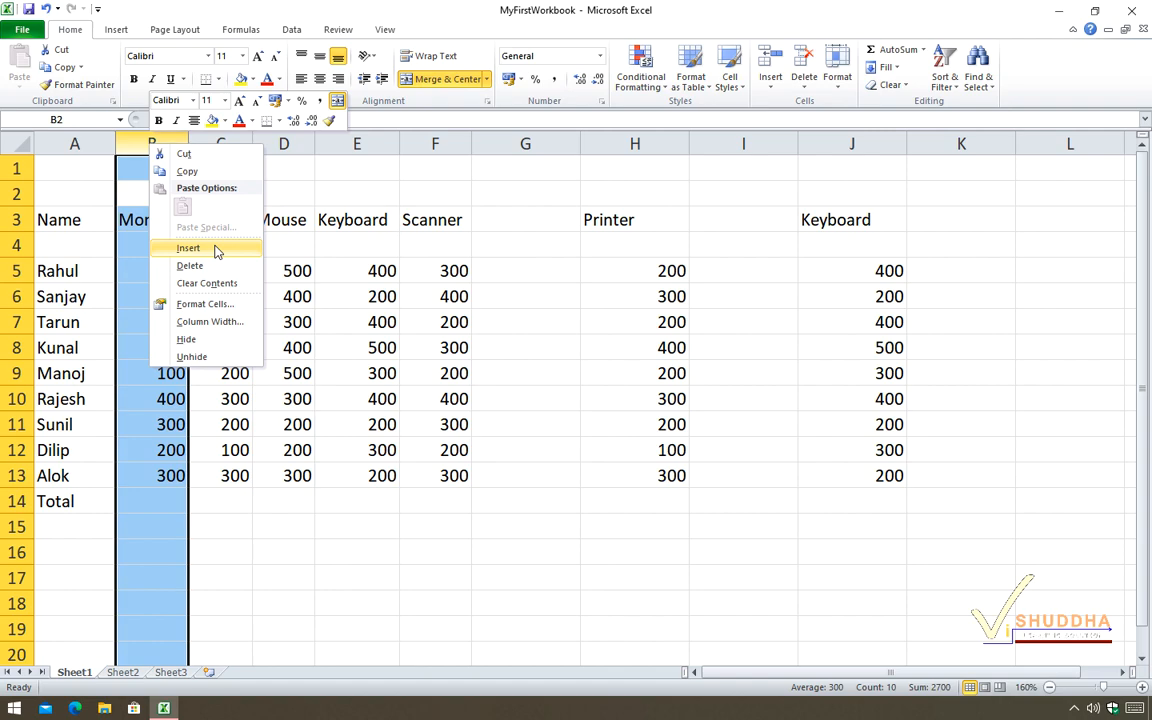
click(215, 250)
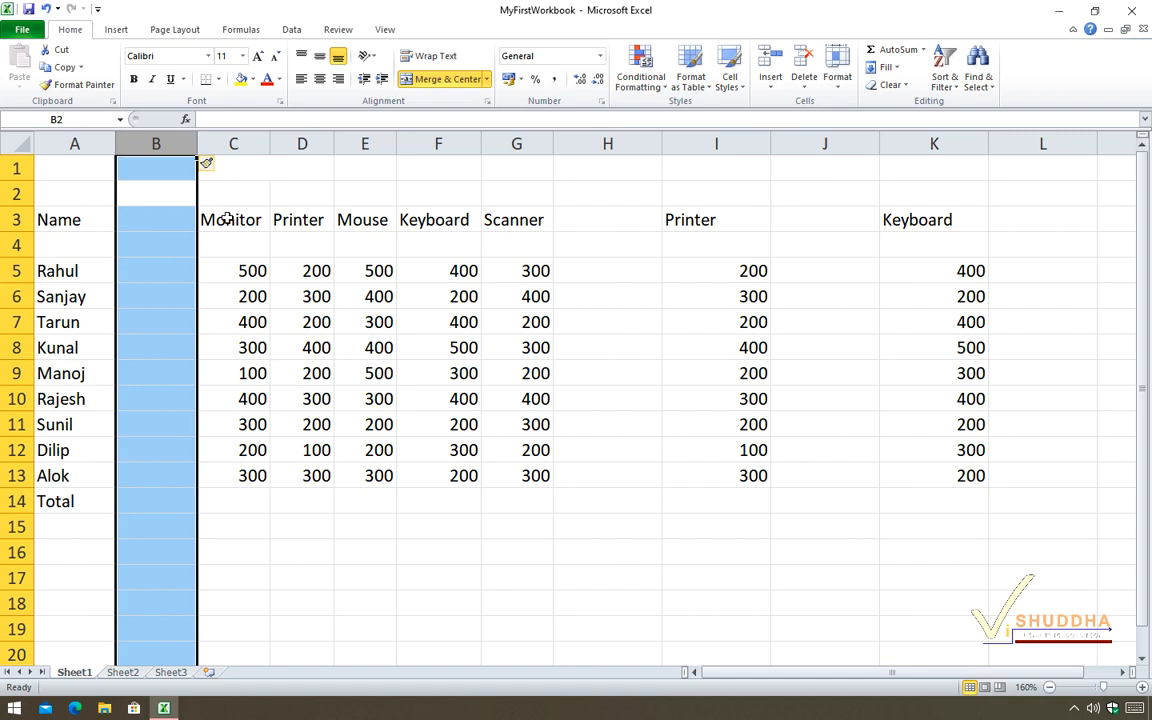
click(143, 218)
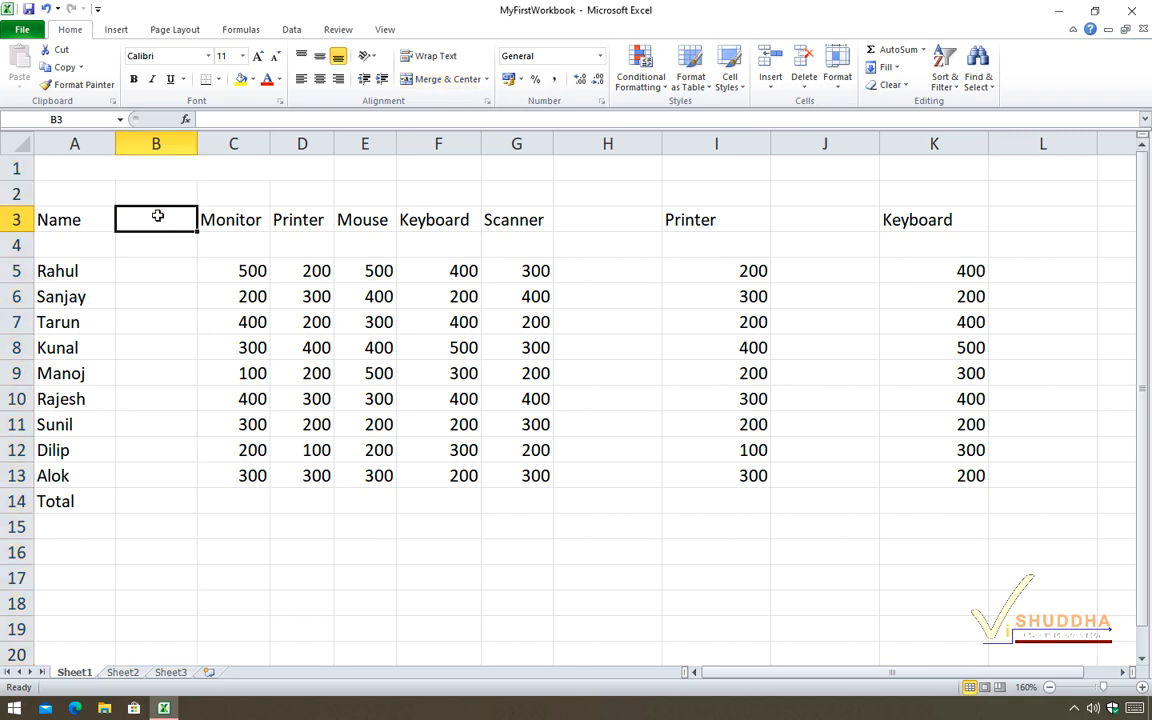
text(LastNam)
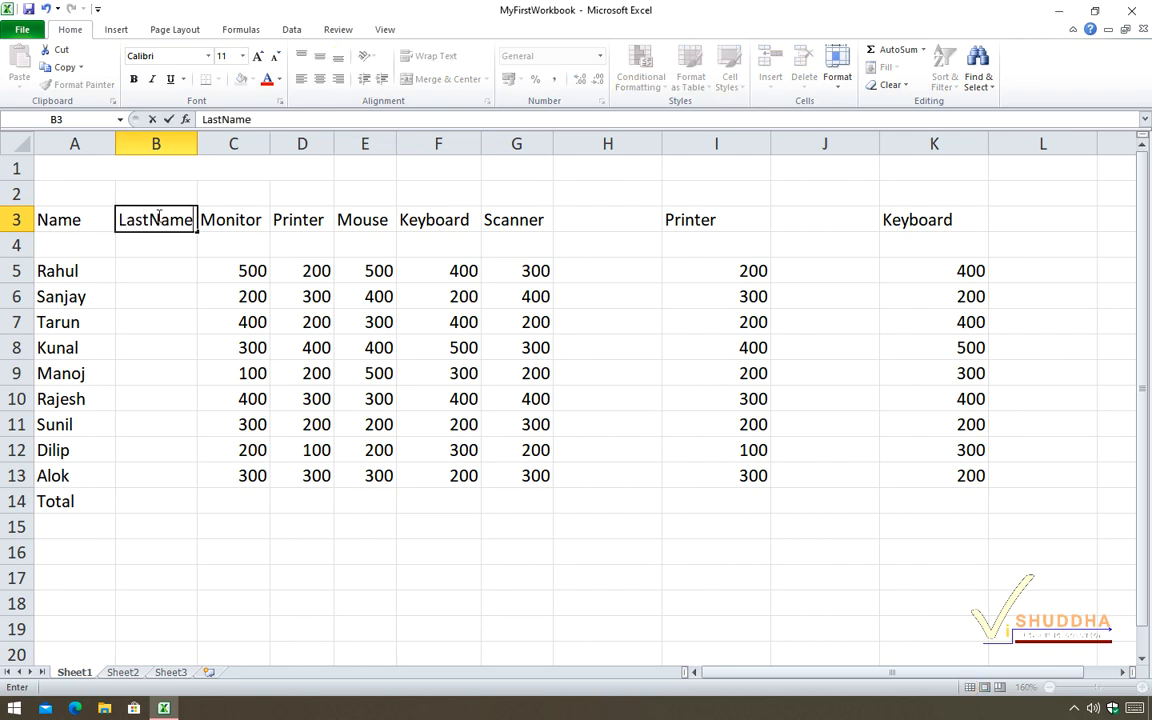
text(e)
key(ctrl+Return)
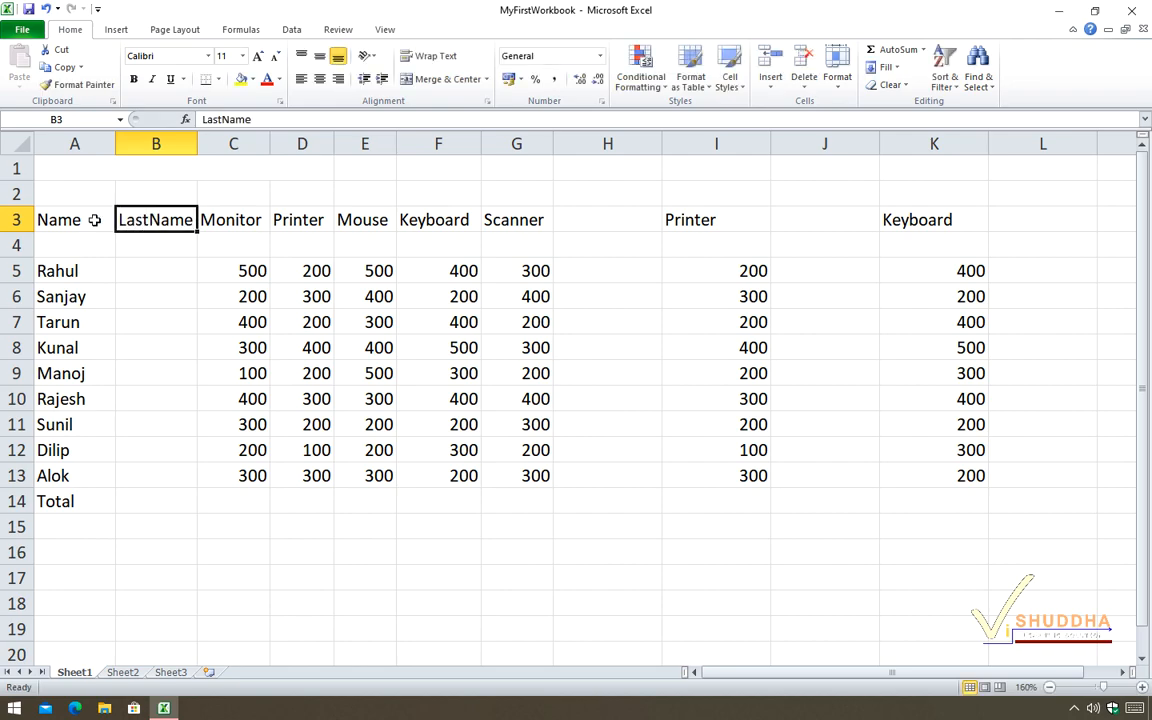
Edit the Name header in A3 to read FirstName.
double_click(43, 219)
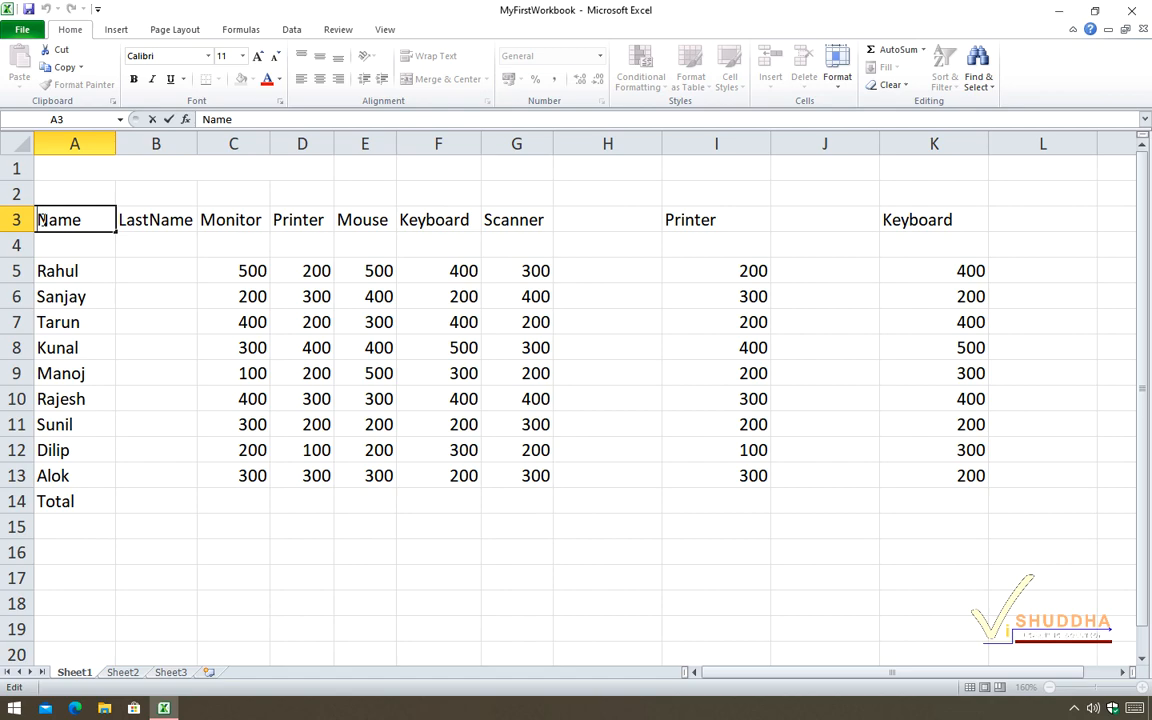
text(First)
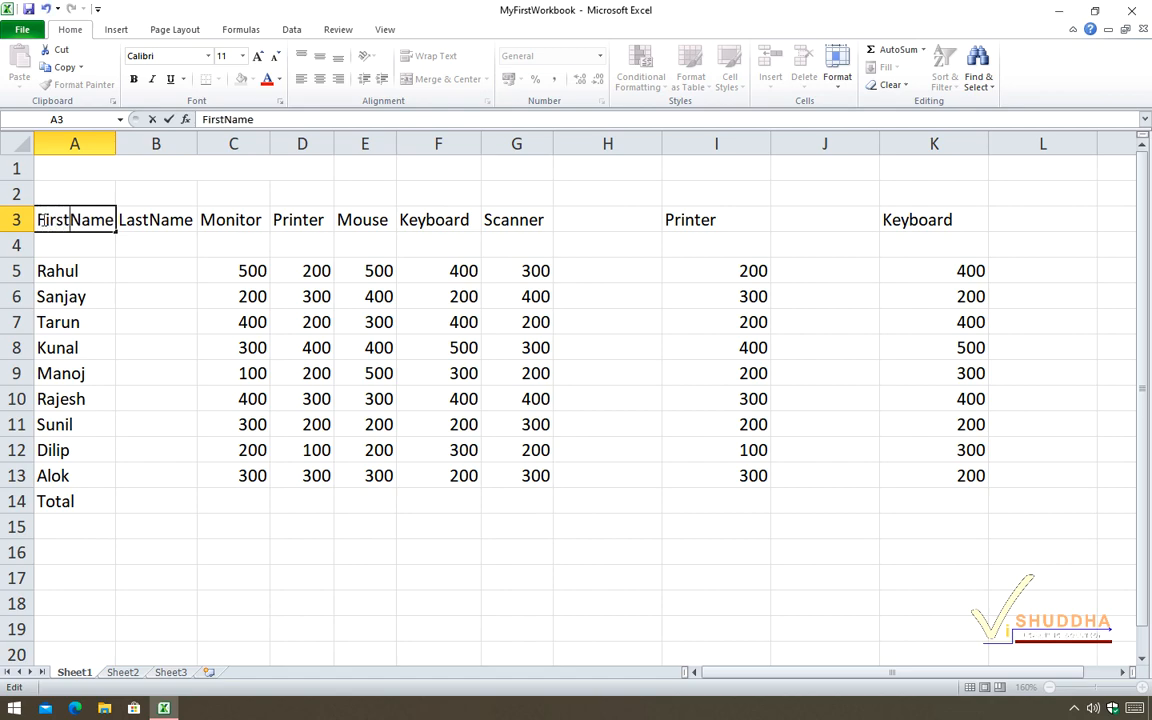
key(Return)
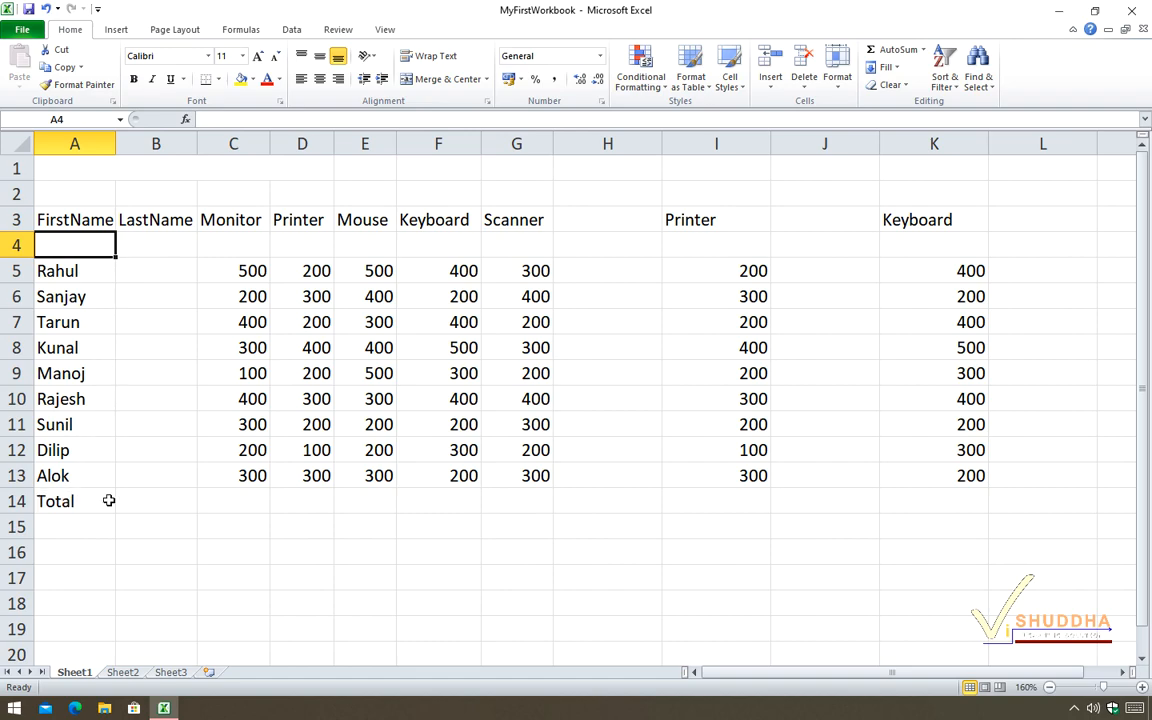
Insert an empty row above the Total row.
click(18, 503)
right_click(20, 504)
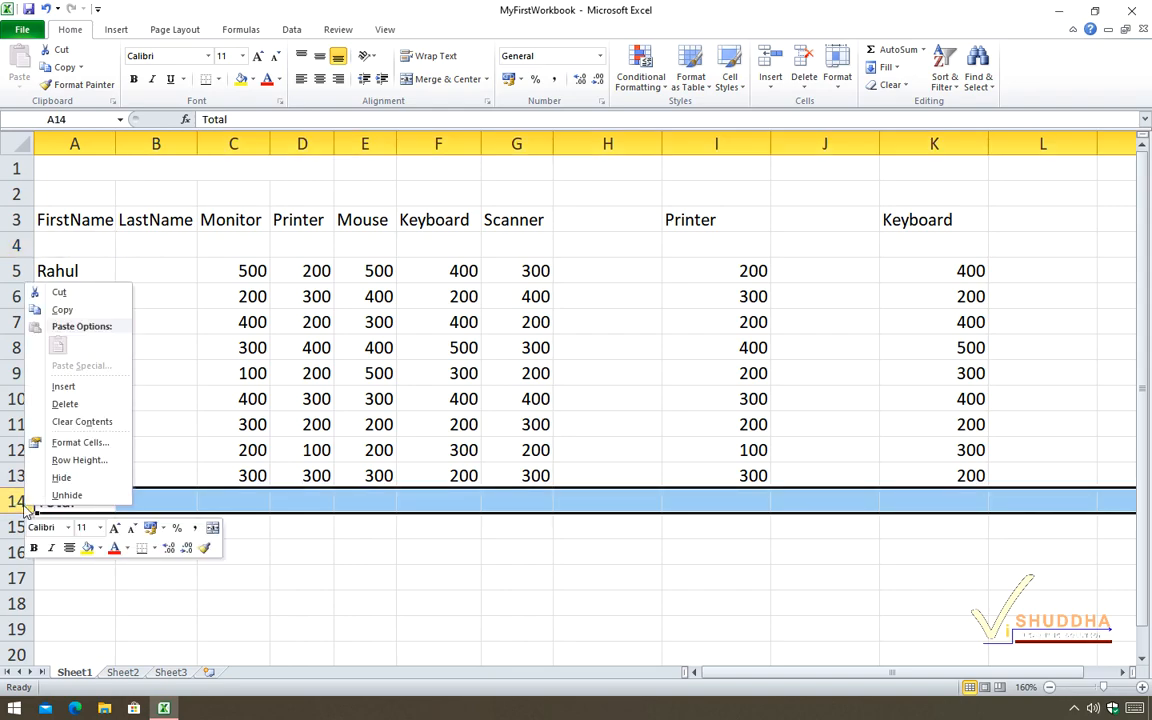
click(62, 386)
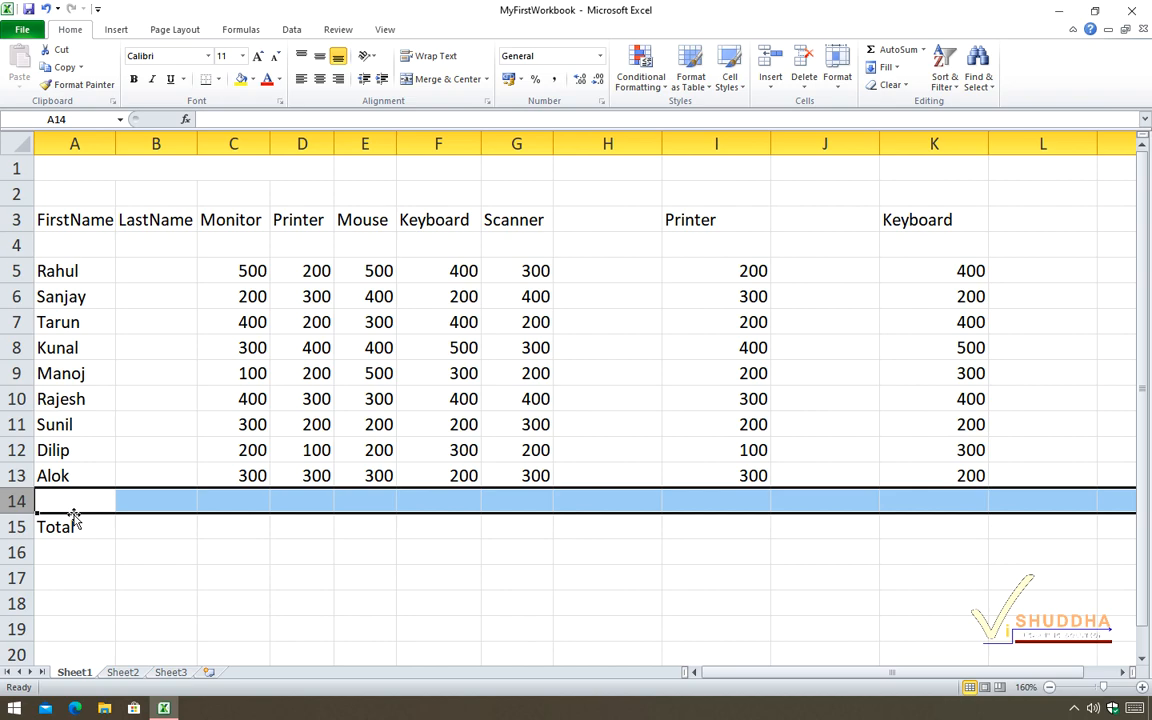
Select B3 and insert a sheet column before the LastName column.
click(771, 88)
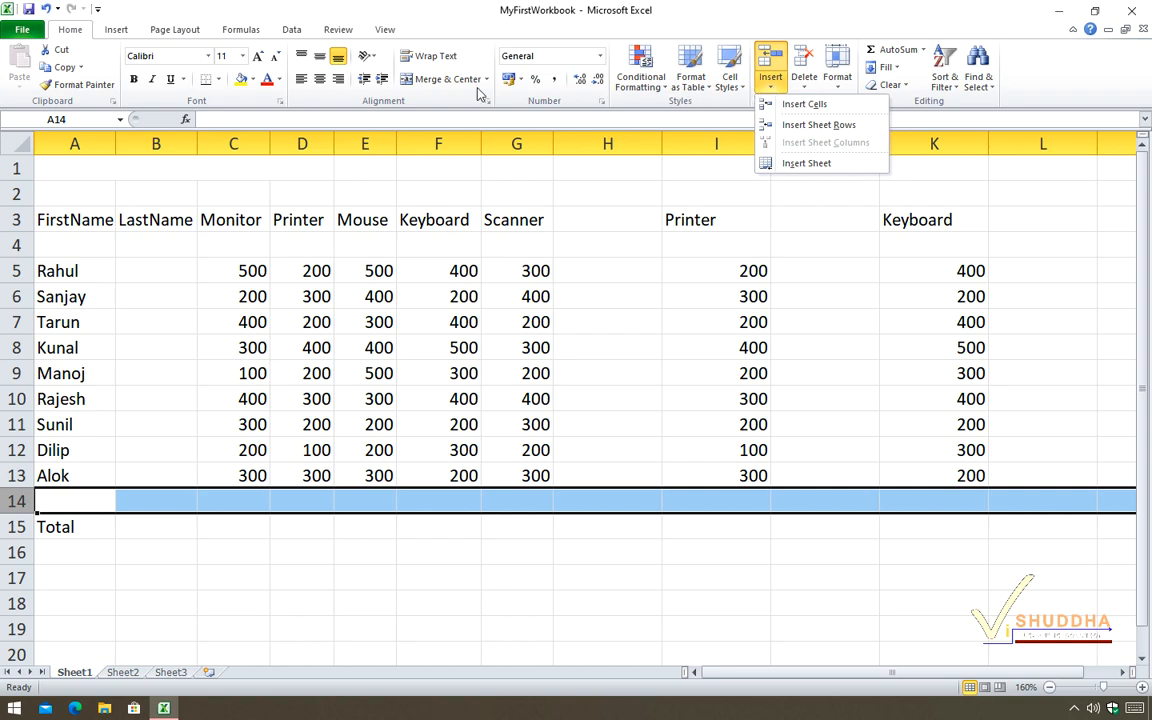
click(158, 219)
click(158, 219)
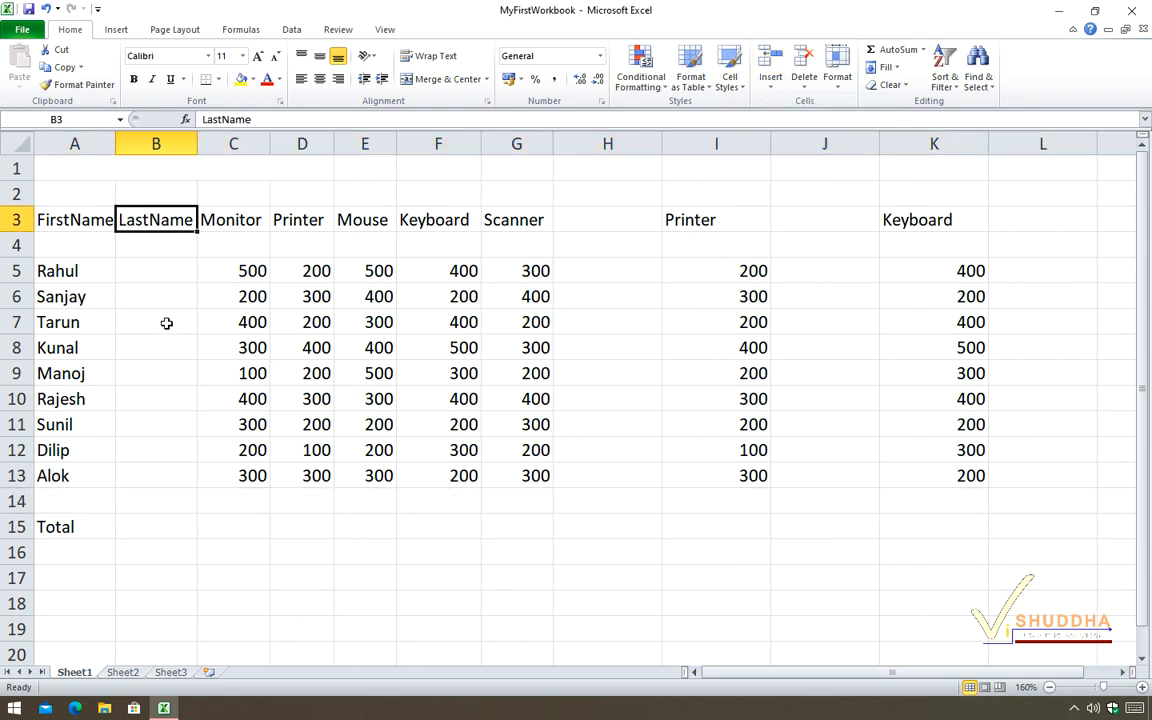
click(771, 88)
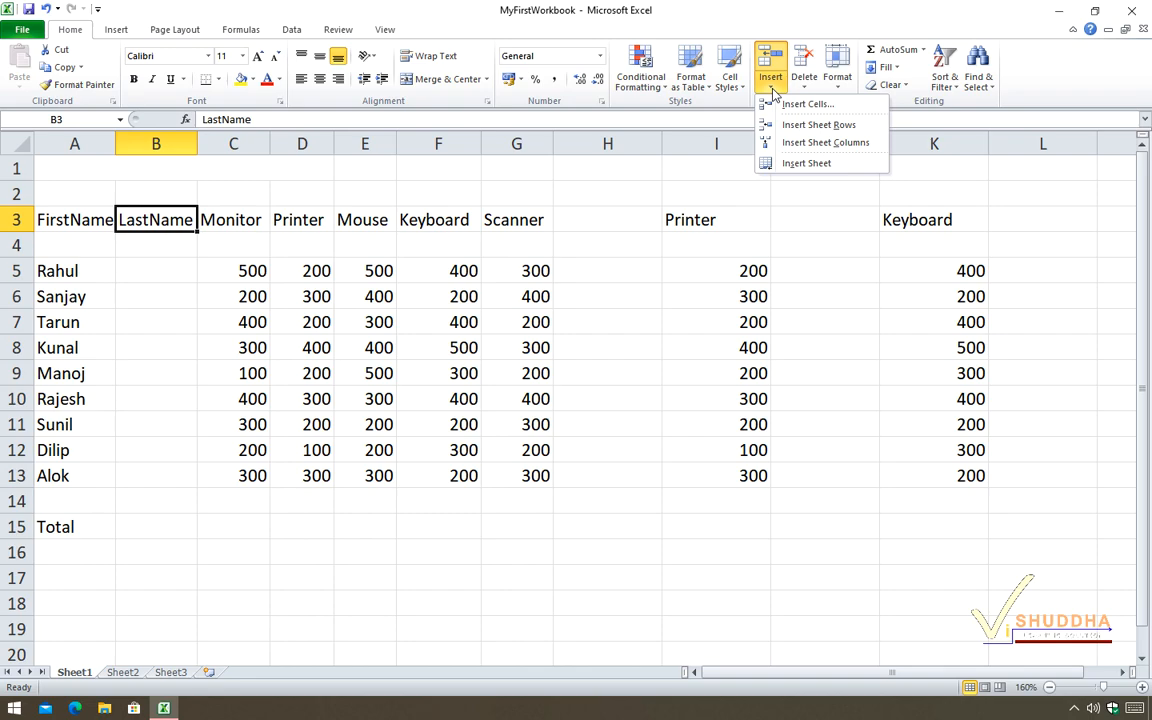
click(831, 146)
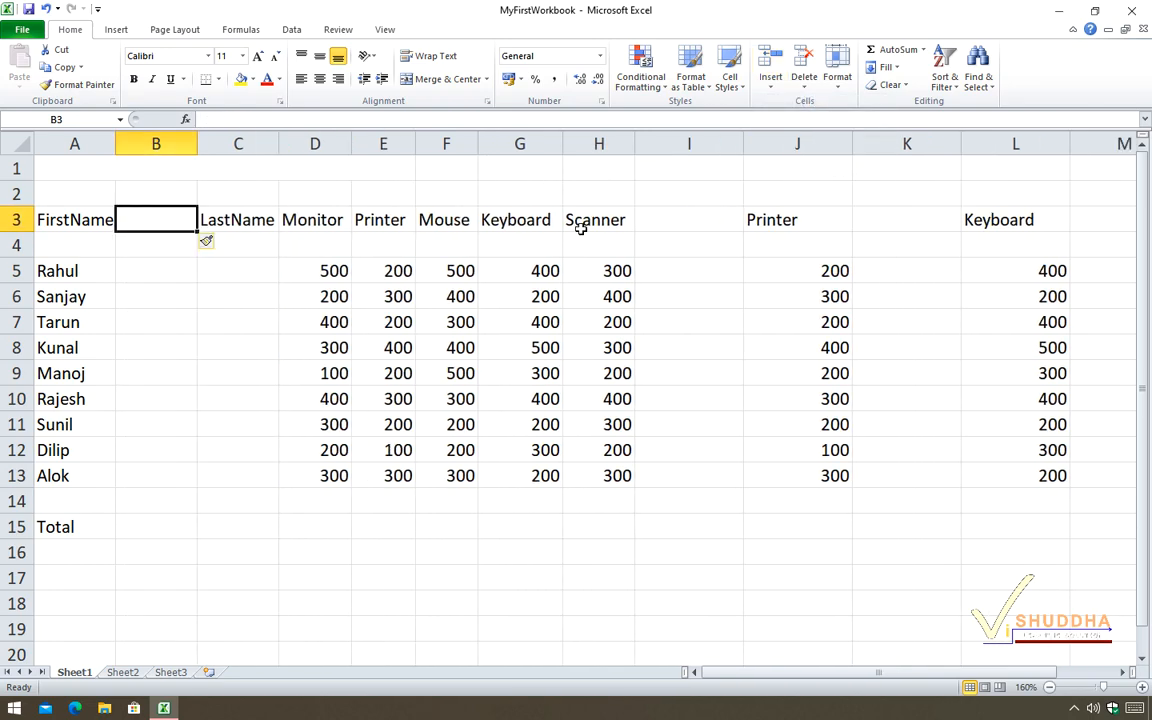
Select B6 and insert a sheet row above row 6.
click(138, 300)
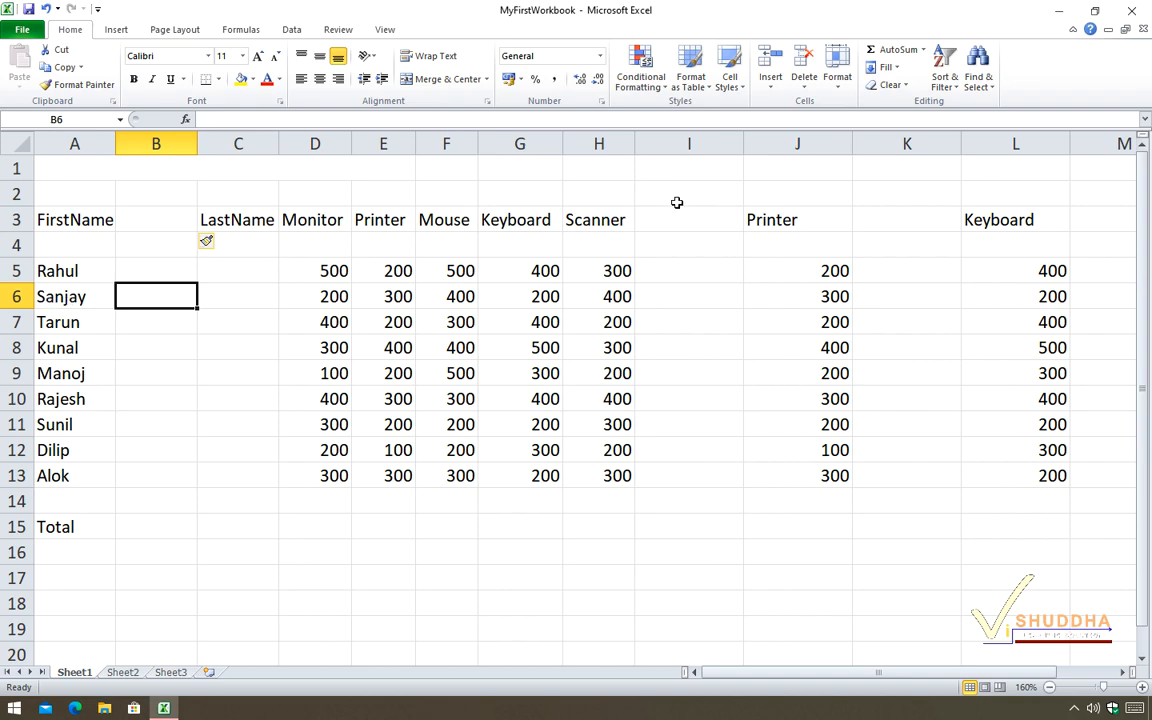
click(776, 90)
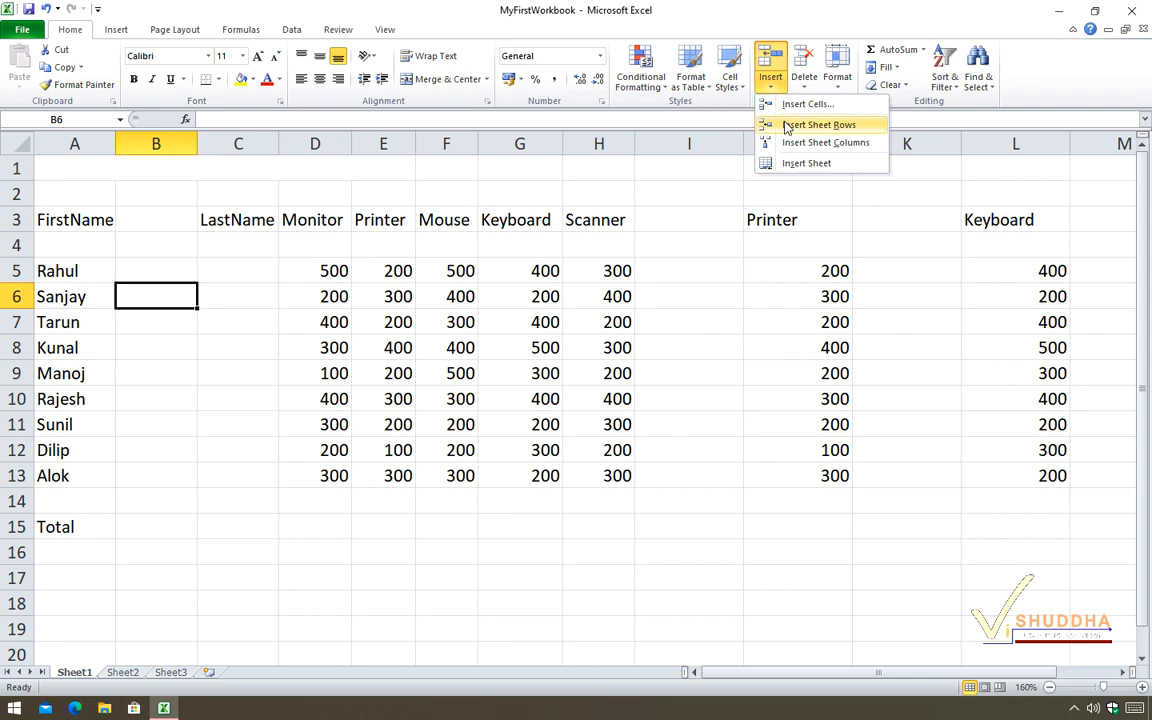
click(852, 124)
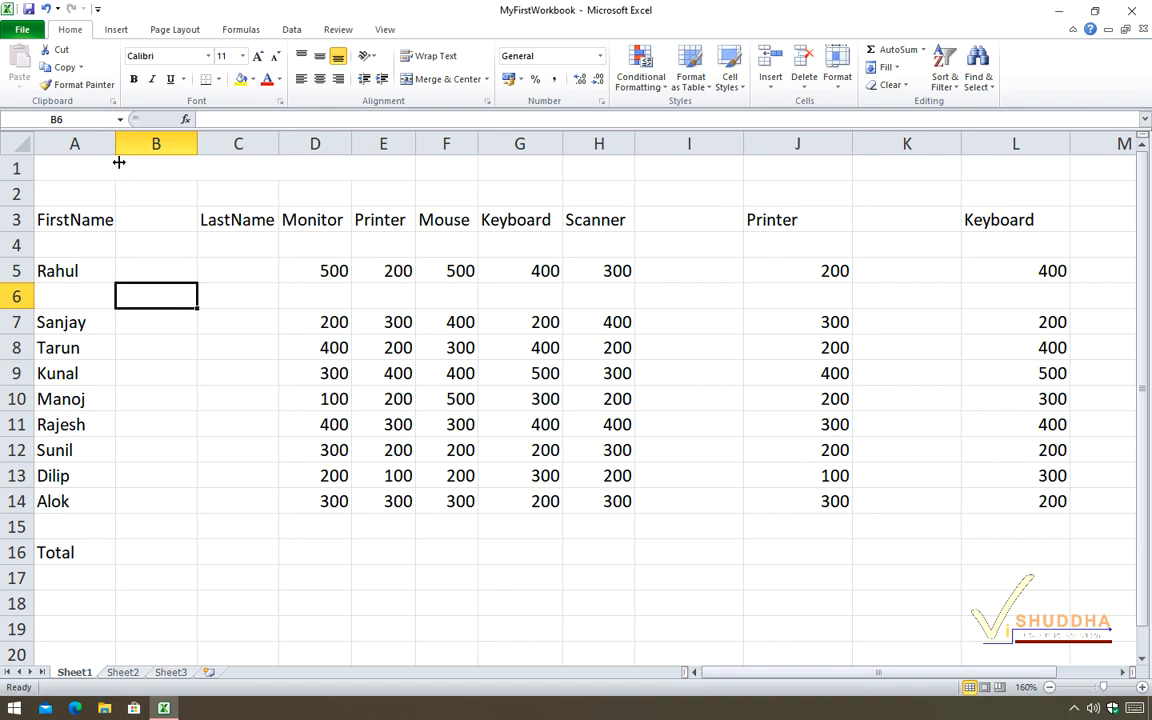
Undo the last five edits, back through the LastName entry, and delete the empty column before Monitor.
click(46, 9)
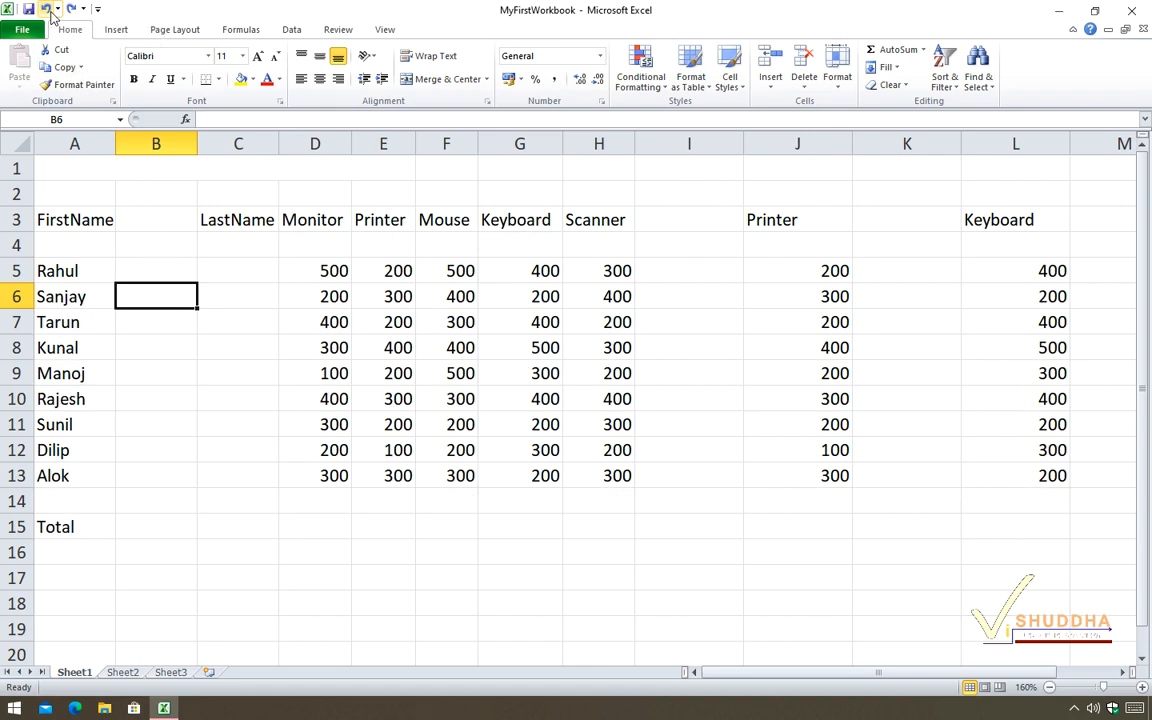
click(46, 9)
click(46, 9)
click(46, 9)
click(46, 9)
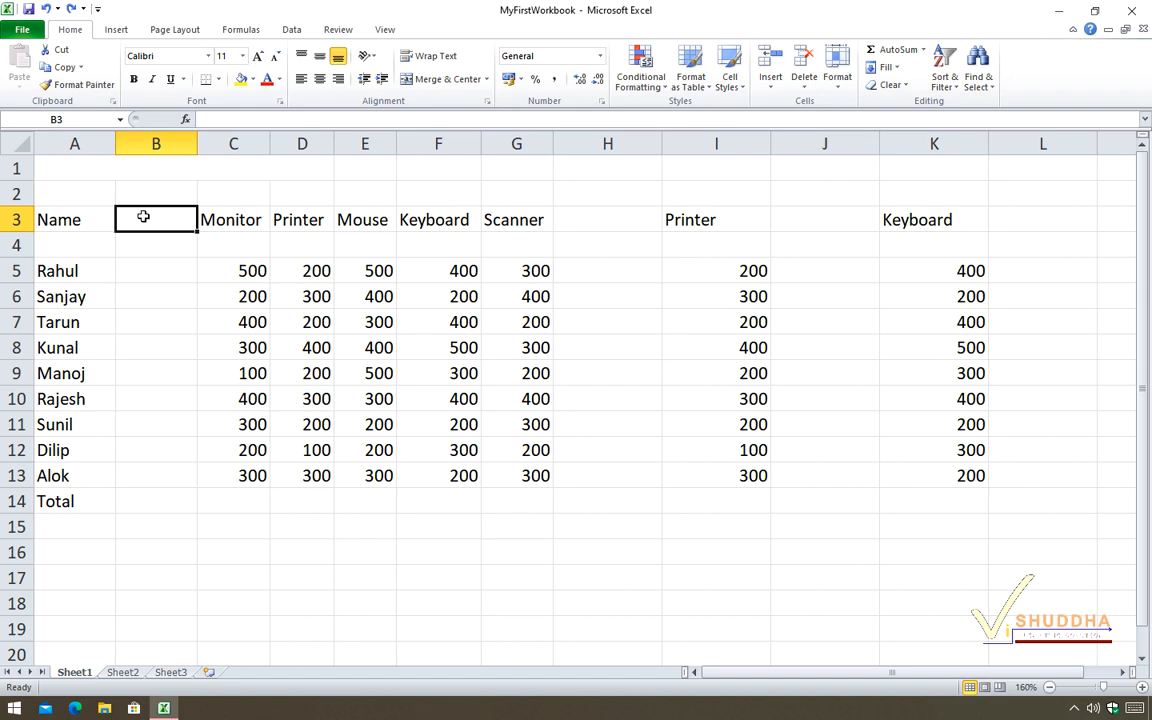
click(806, 88)
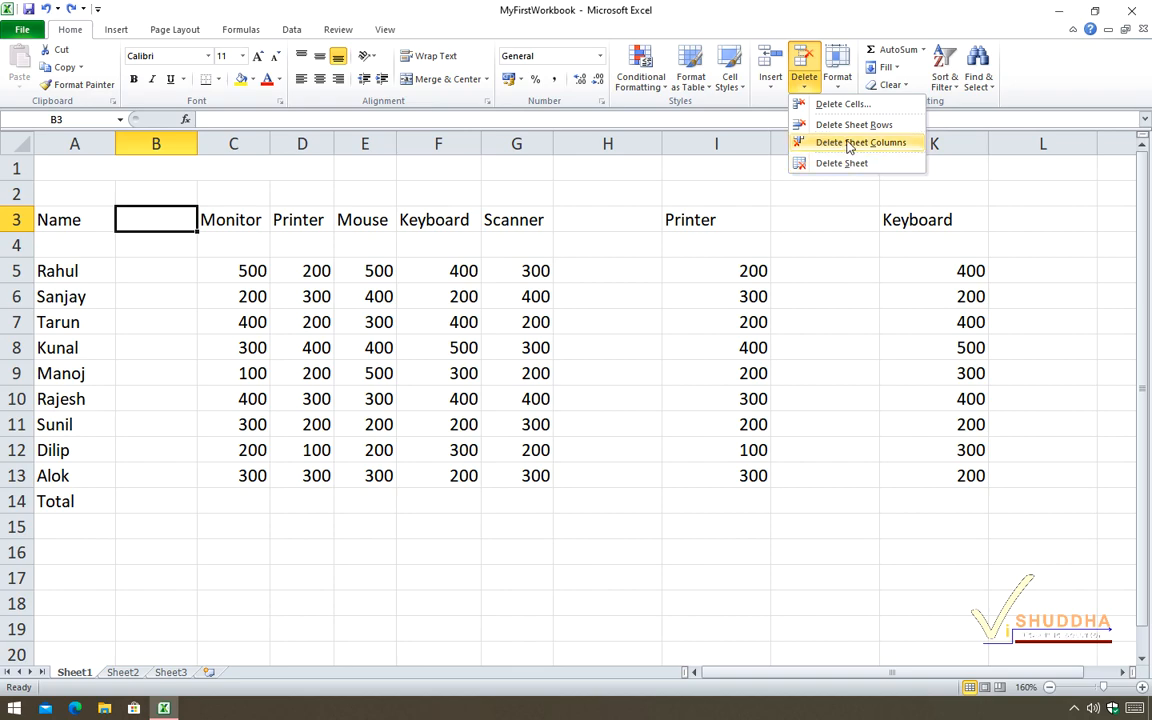
click(849, 143)
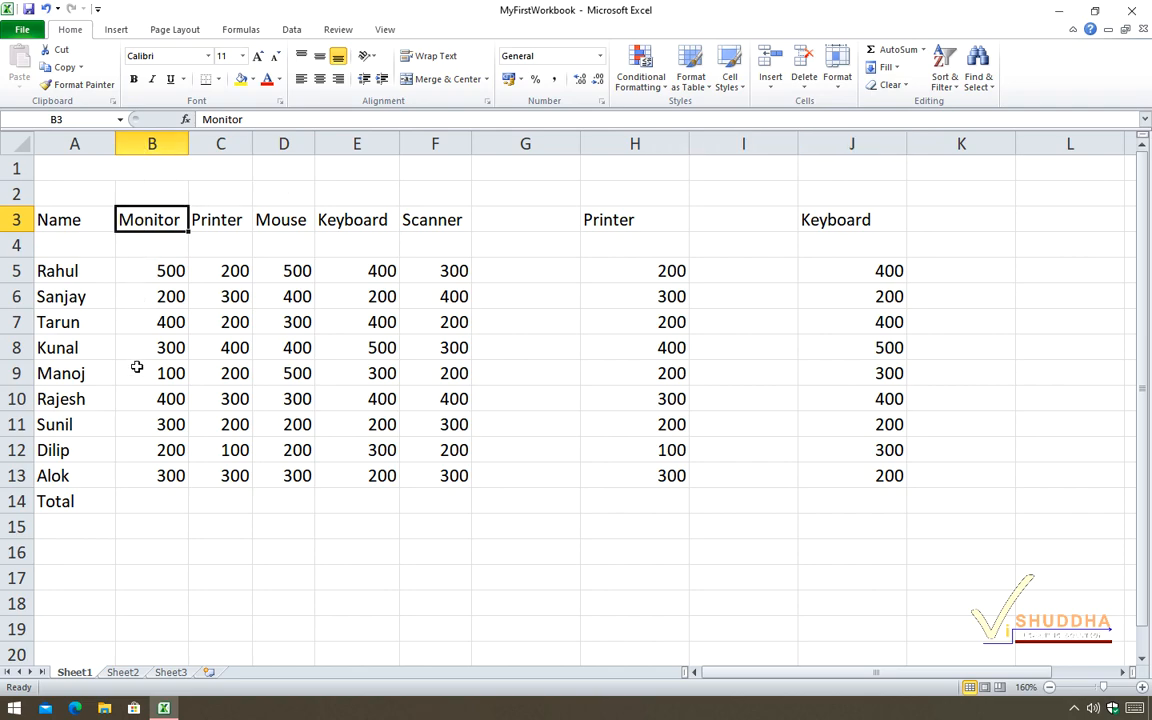
Delete the empty sheet row 4 below the headers.
click(140, 246)
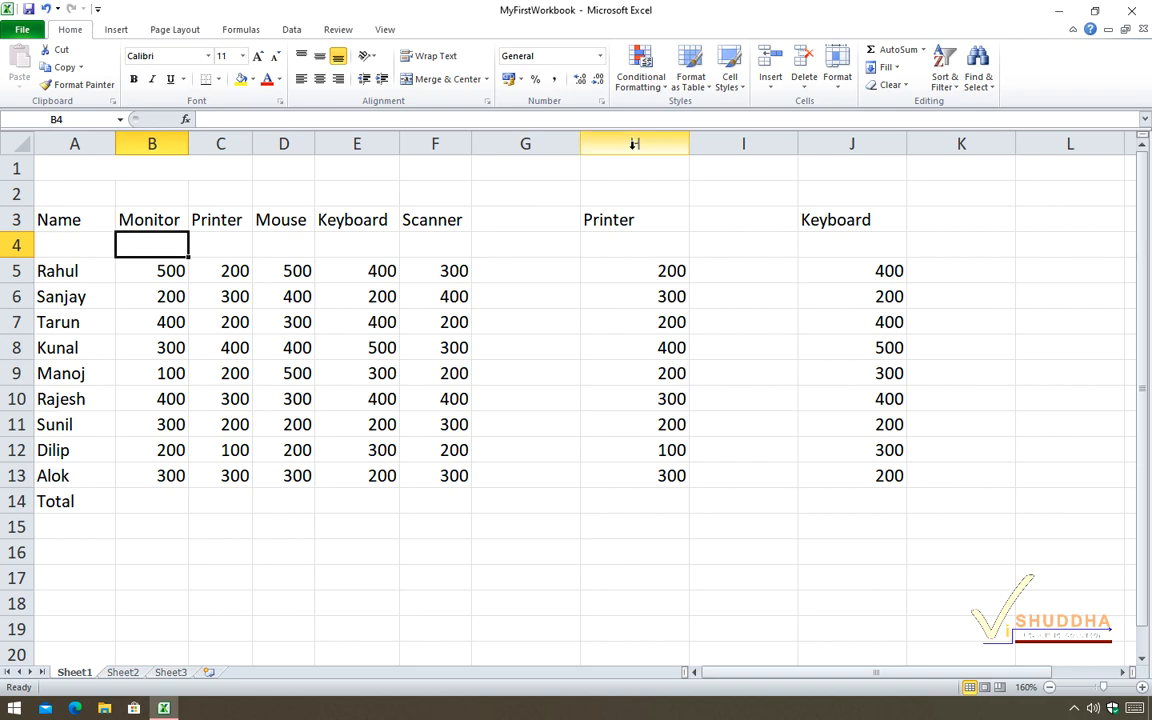
click(805, 88)
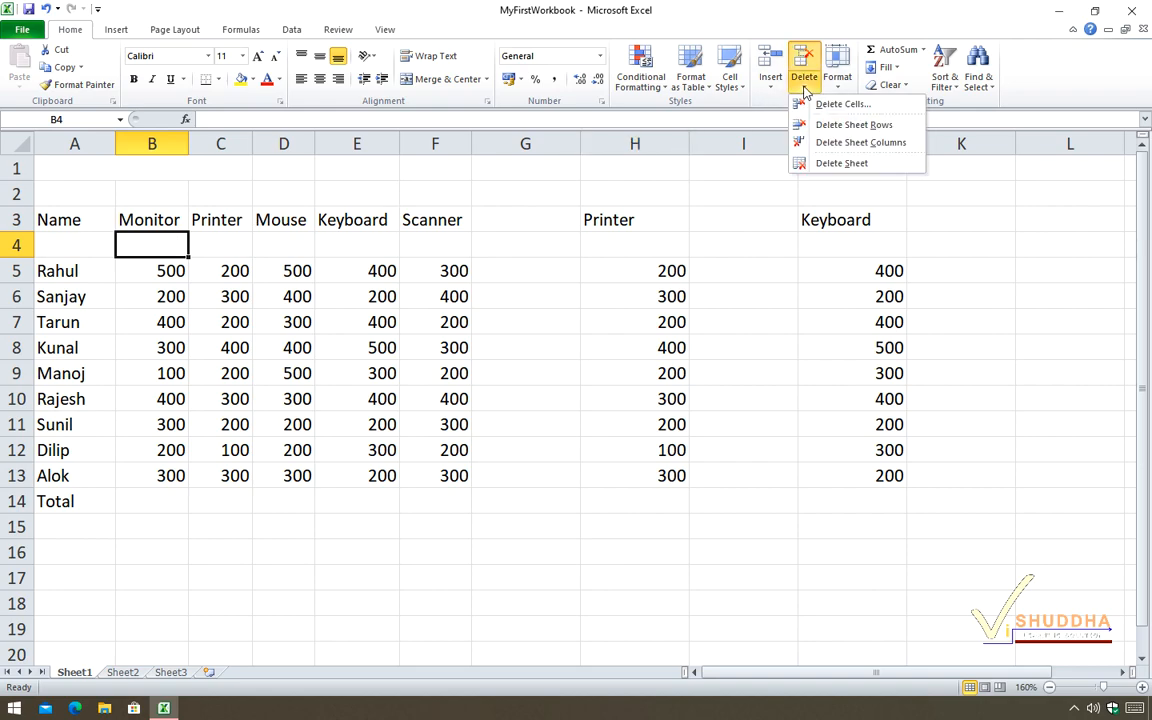
click(893, 127)
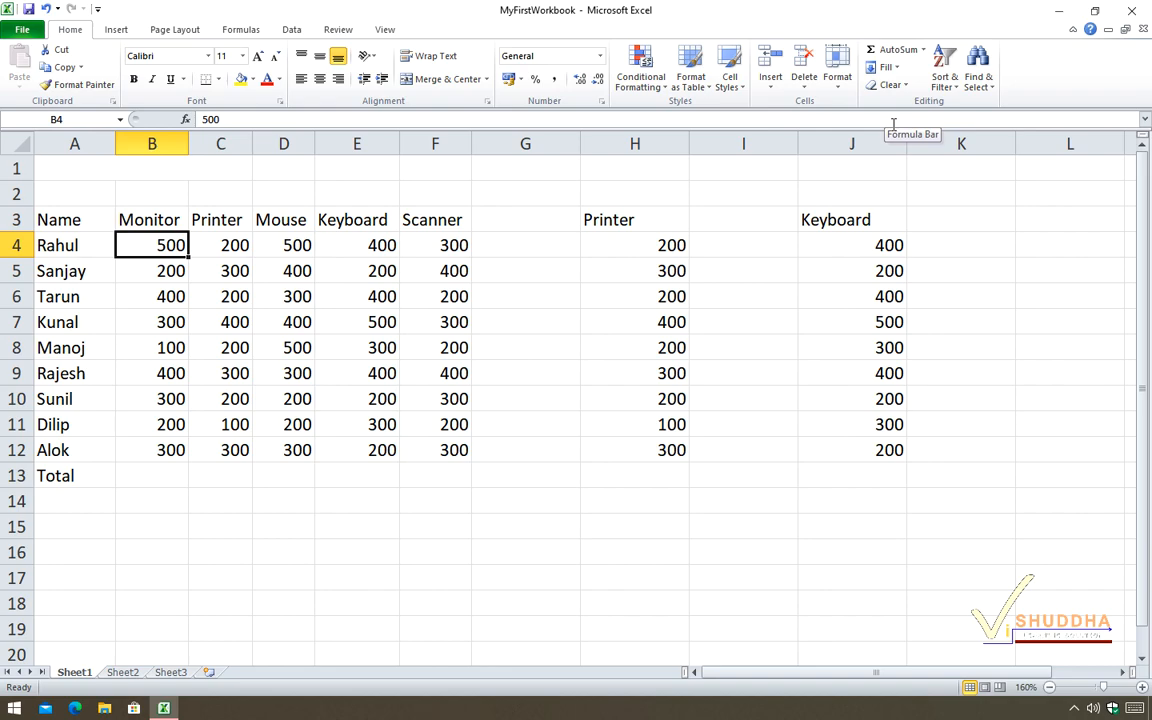